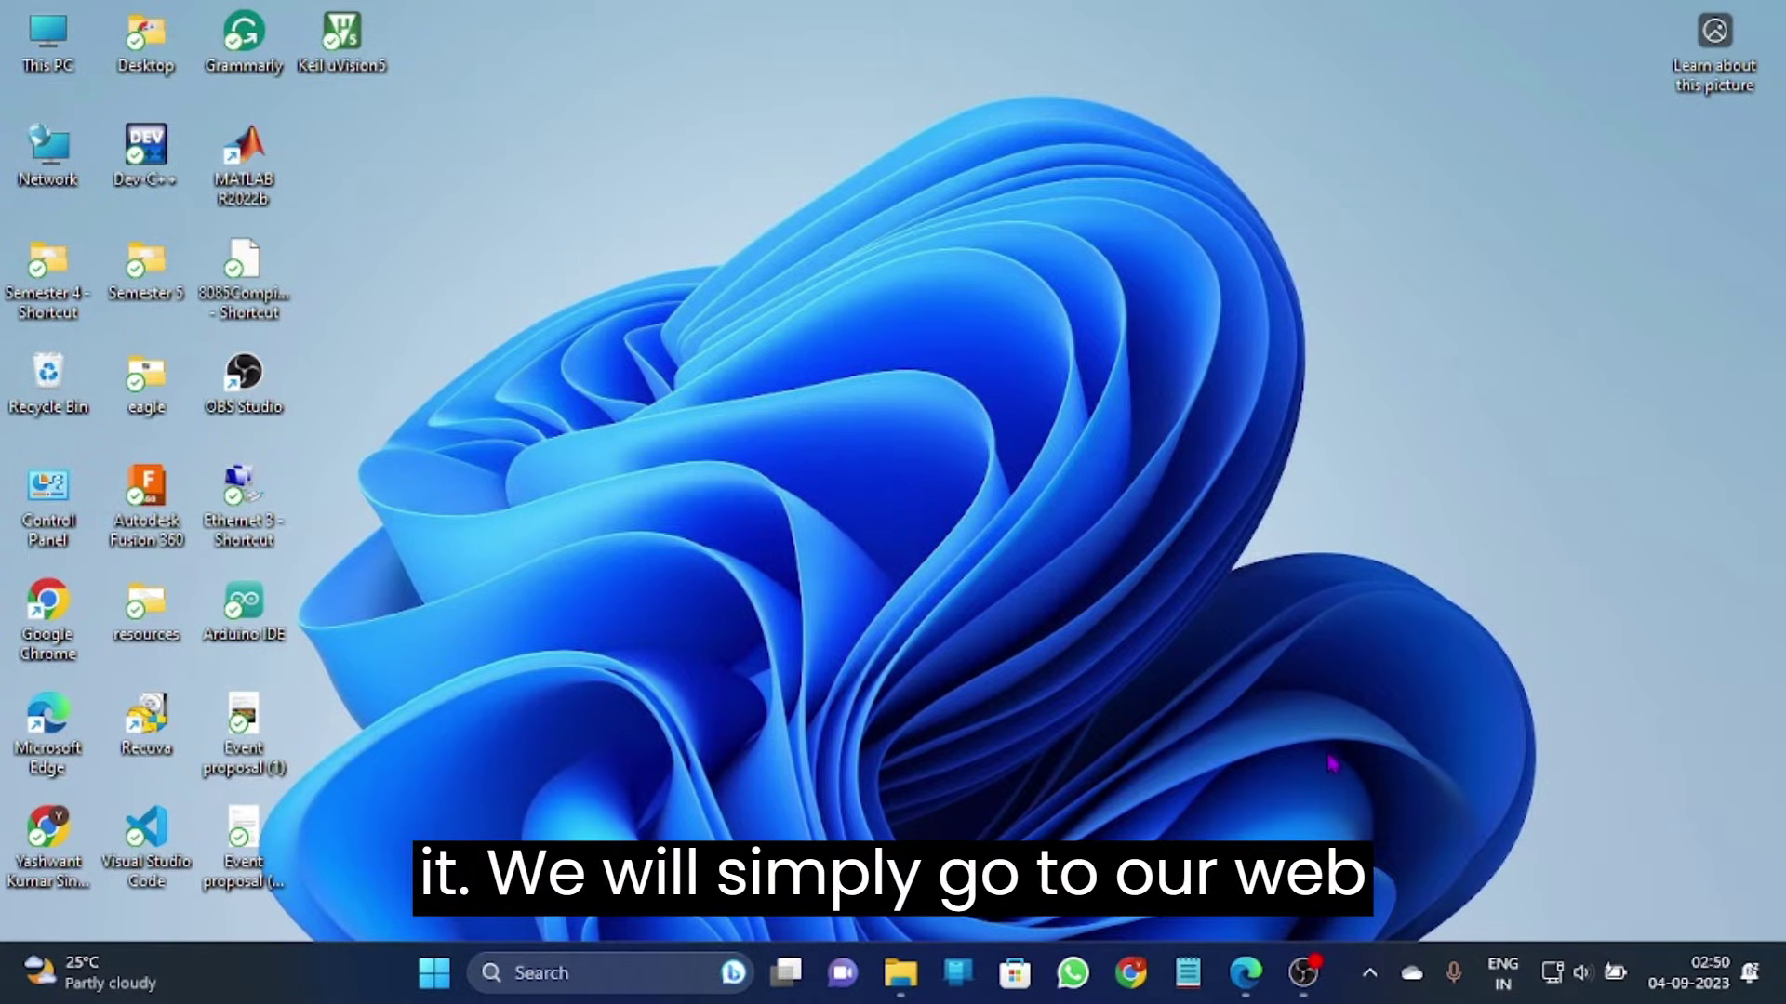
- Open Microsoft Edge, run a Bing search for 'modelsim download', and scroll the results
click(1246, 973)
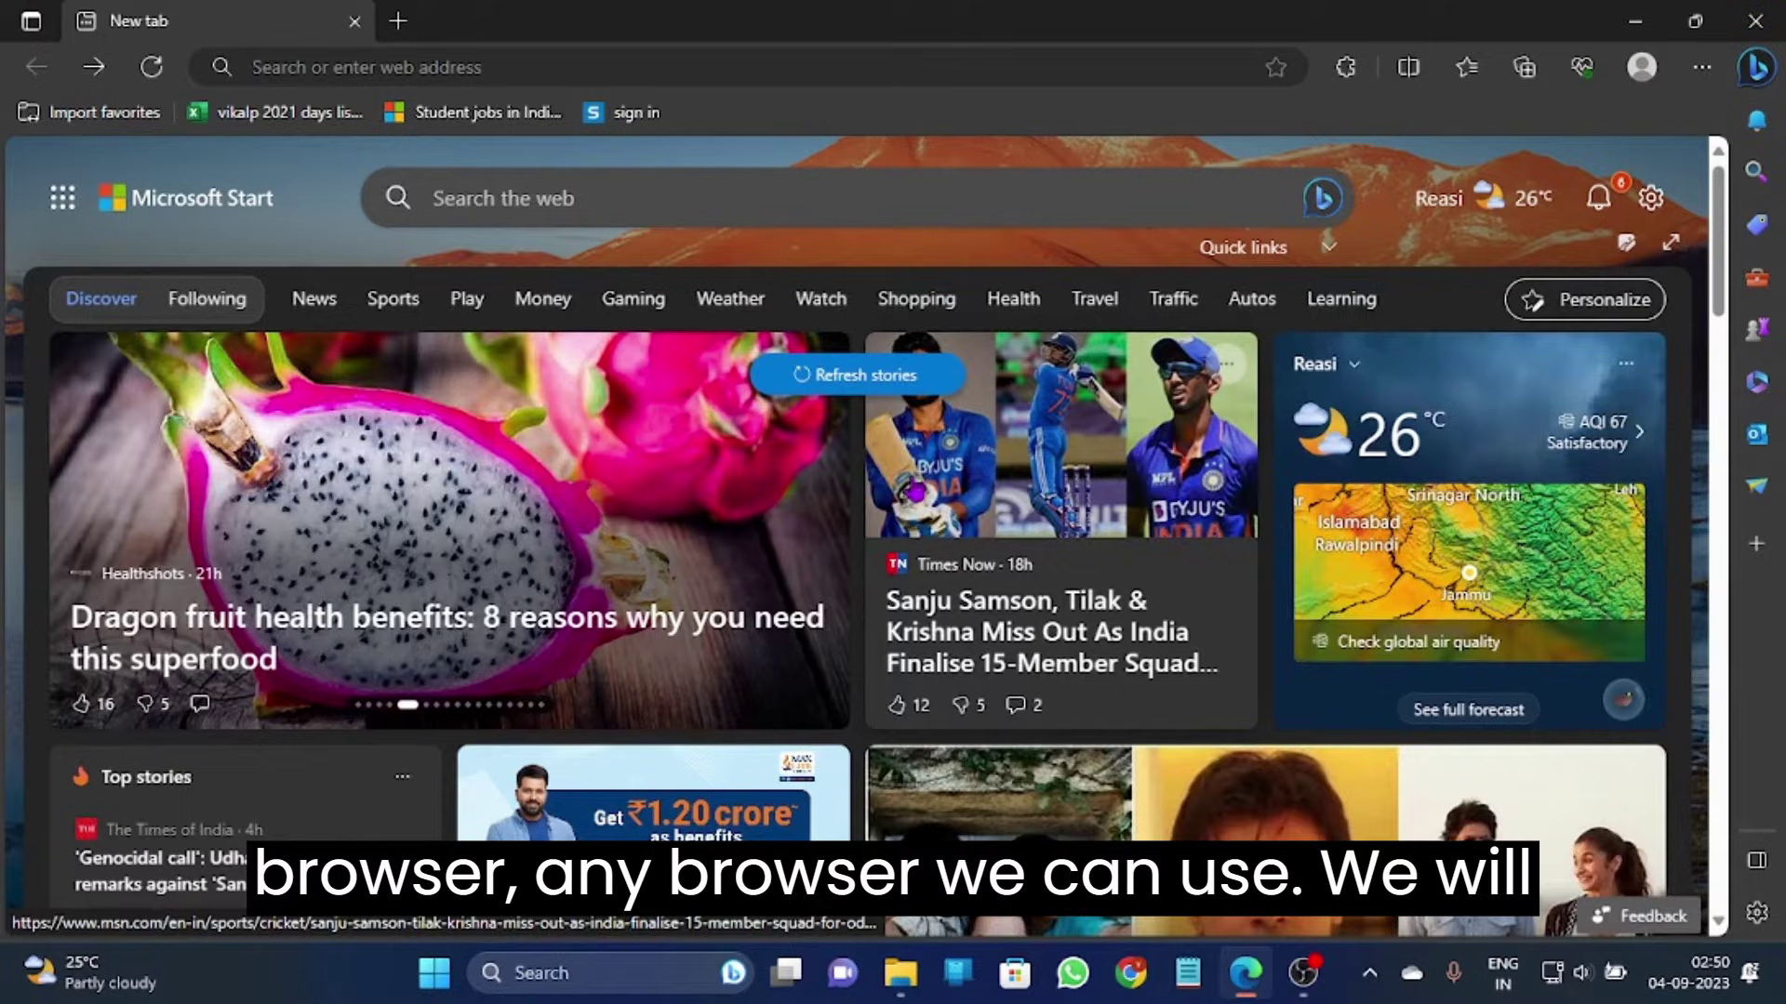
click(899, 51)
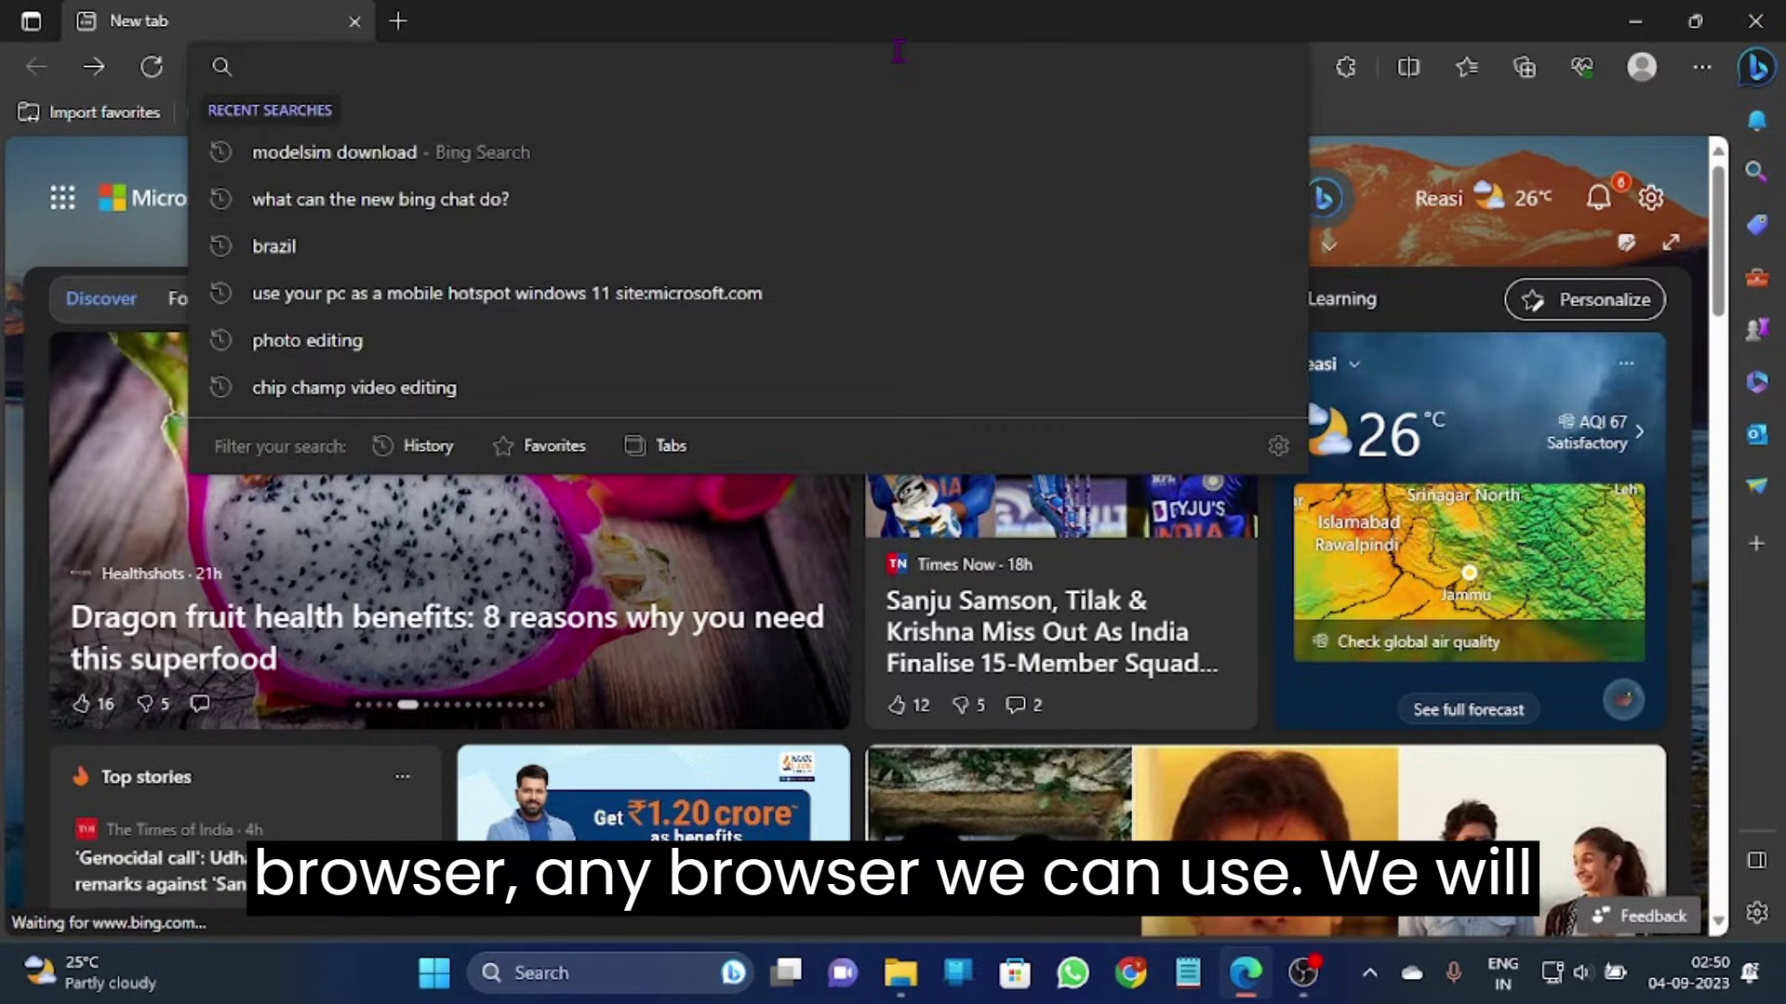
text(mode)
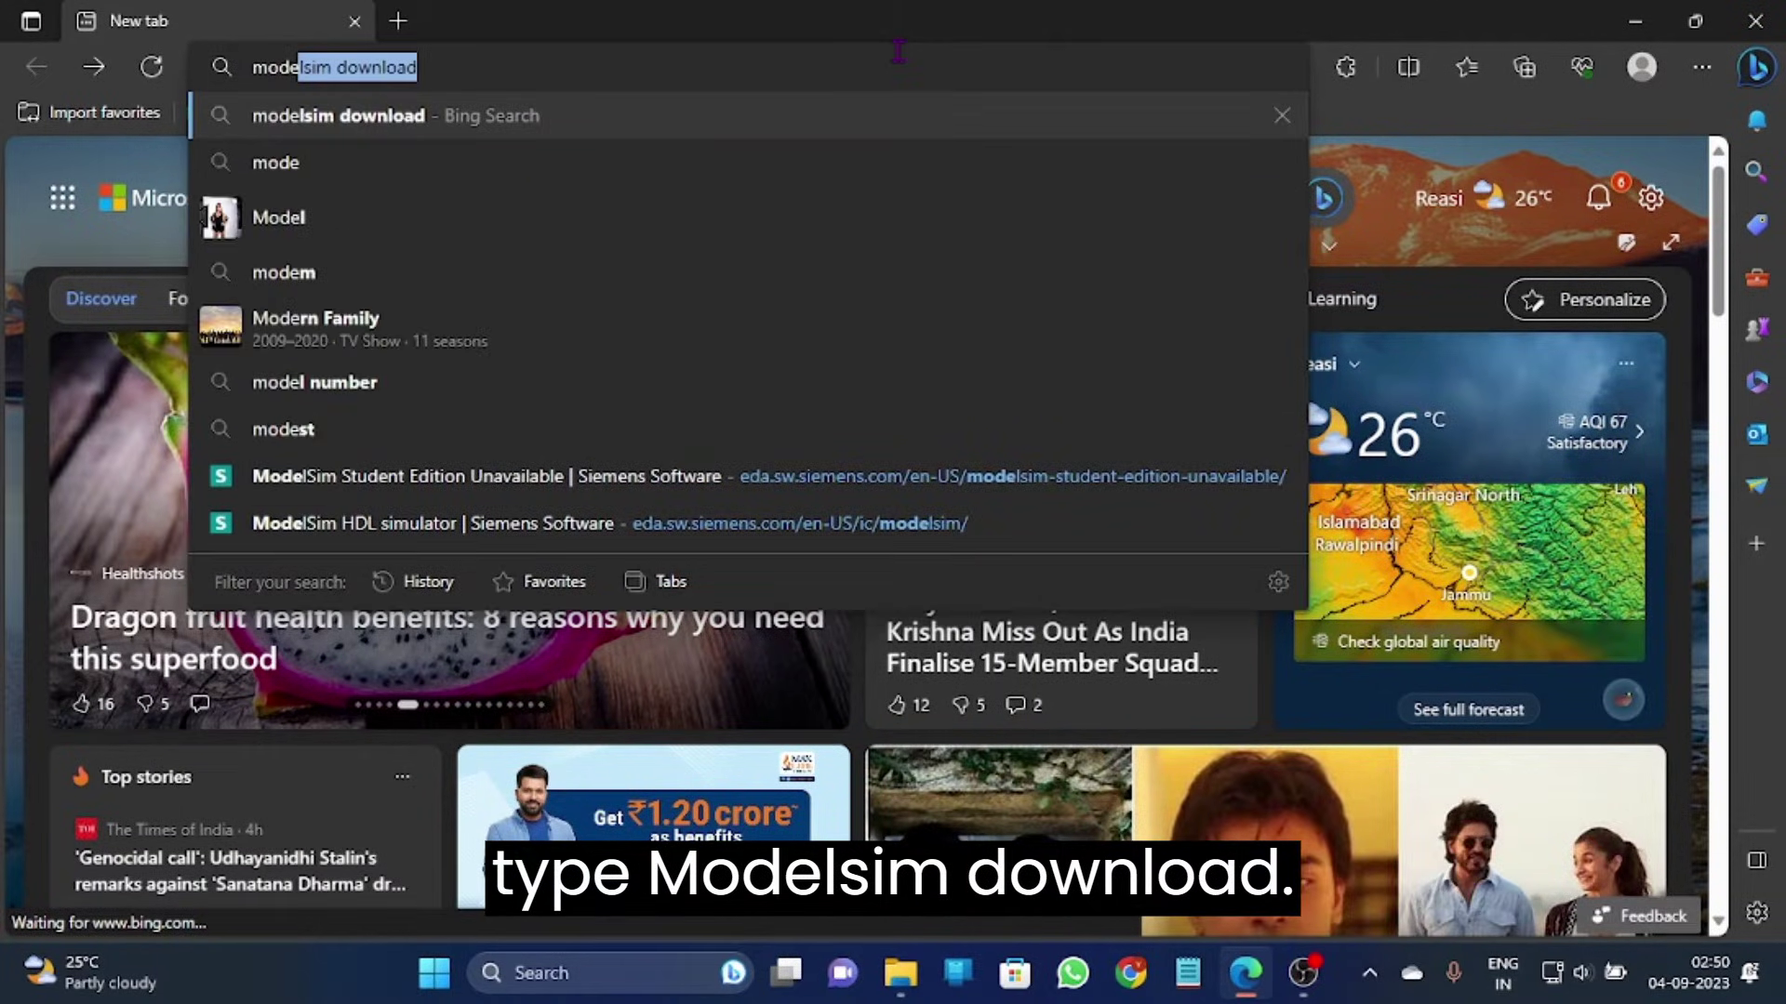
click(900, 115)
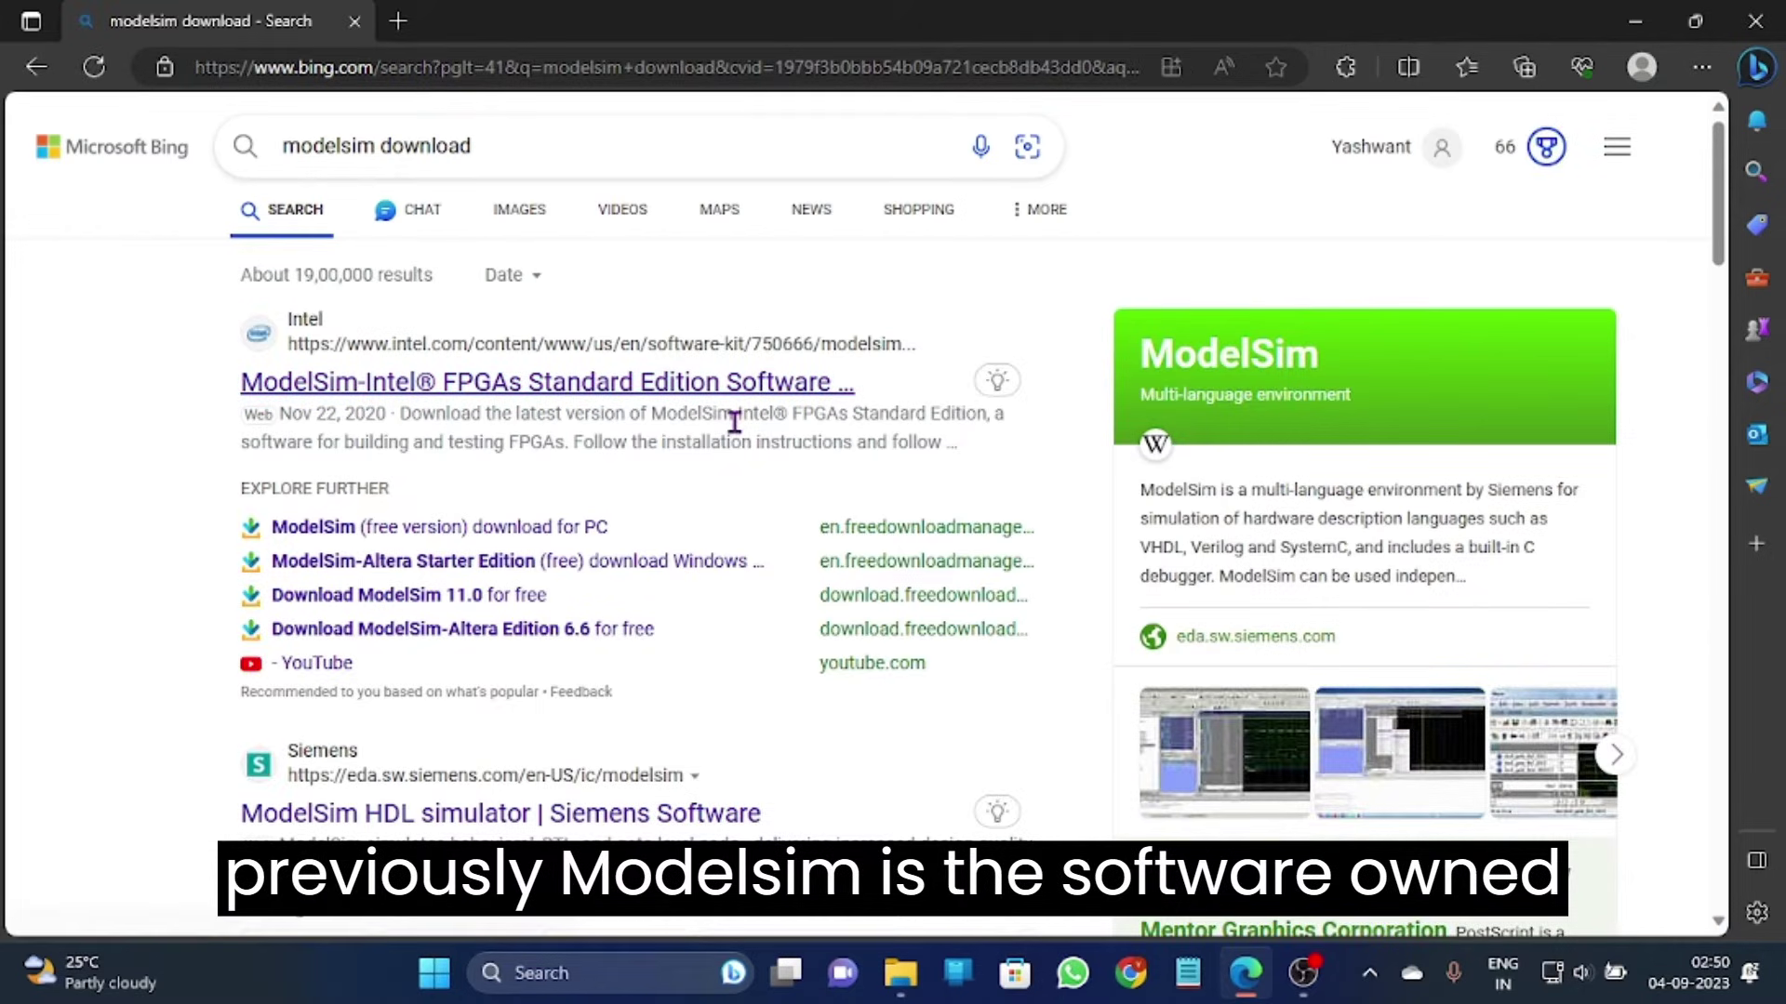
scroll(729, 415, down, 2)
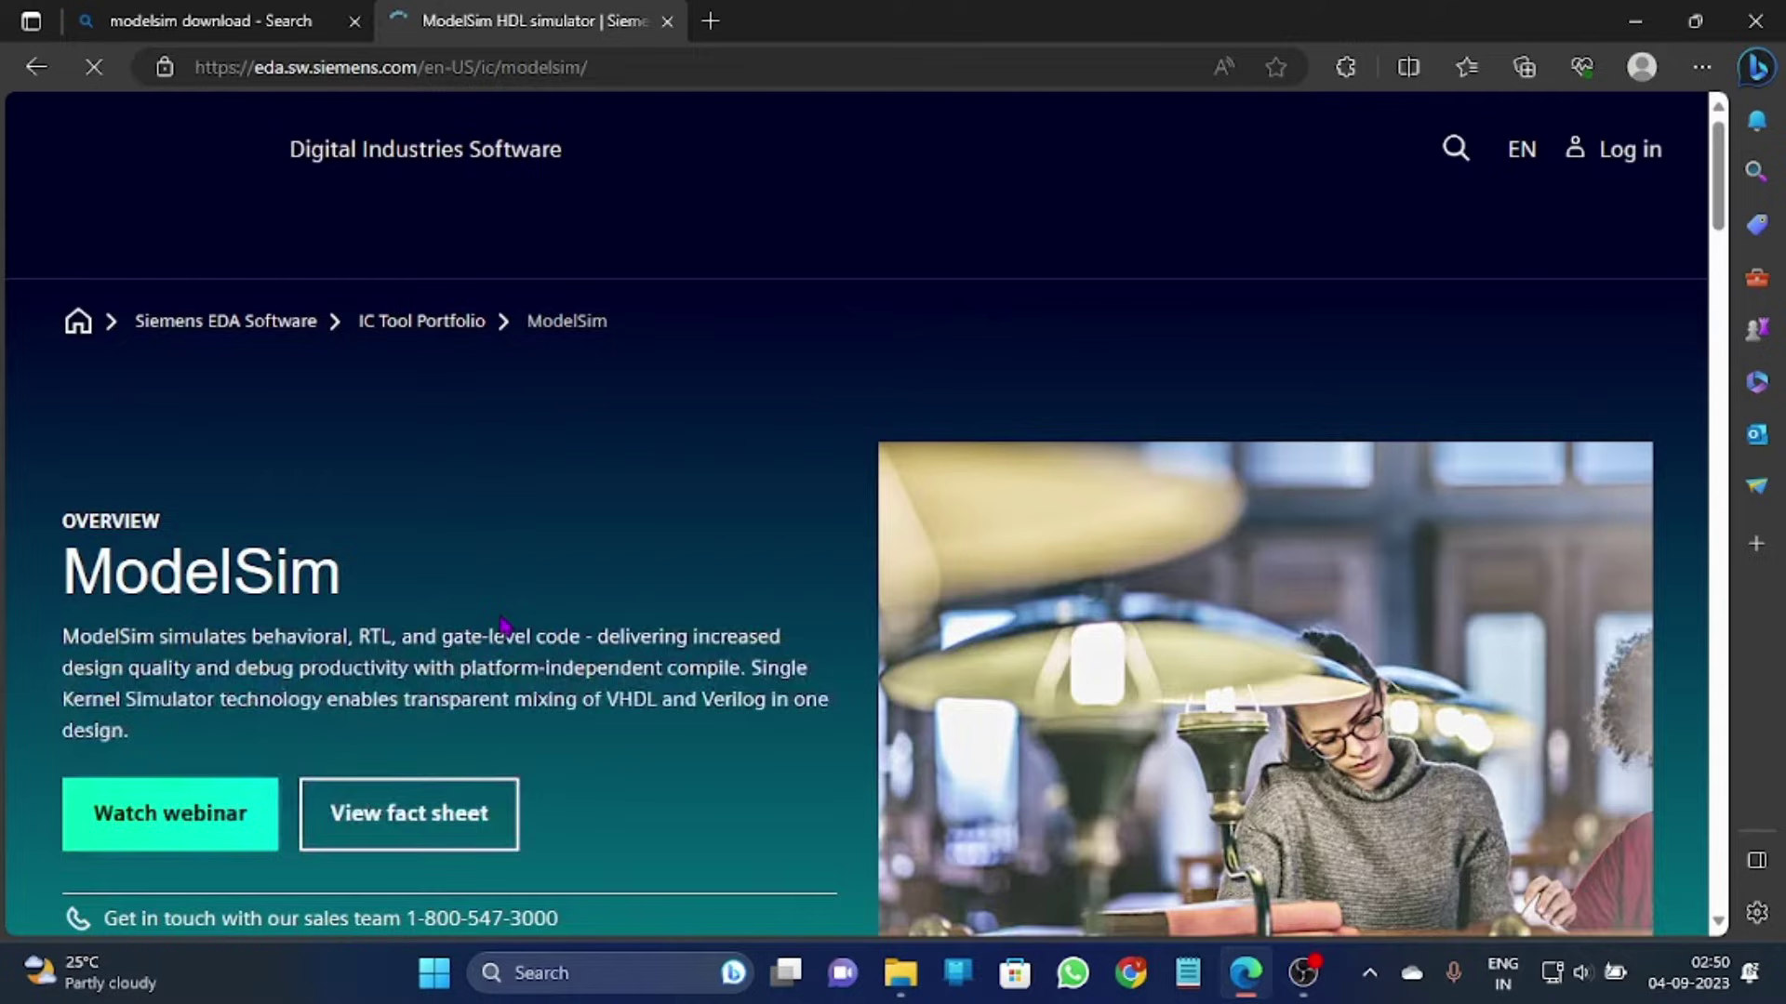
- View the Siemens ModelSim Student Edition options, see it's unavailable, and close that tab
scroll(503, 625, down, 2)
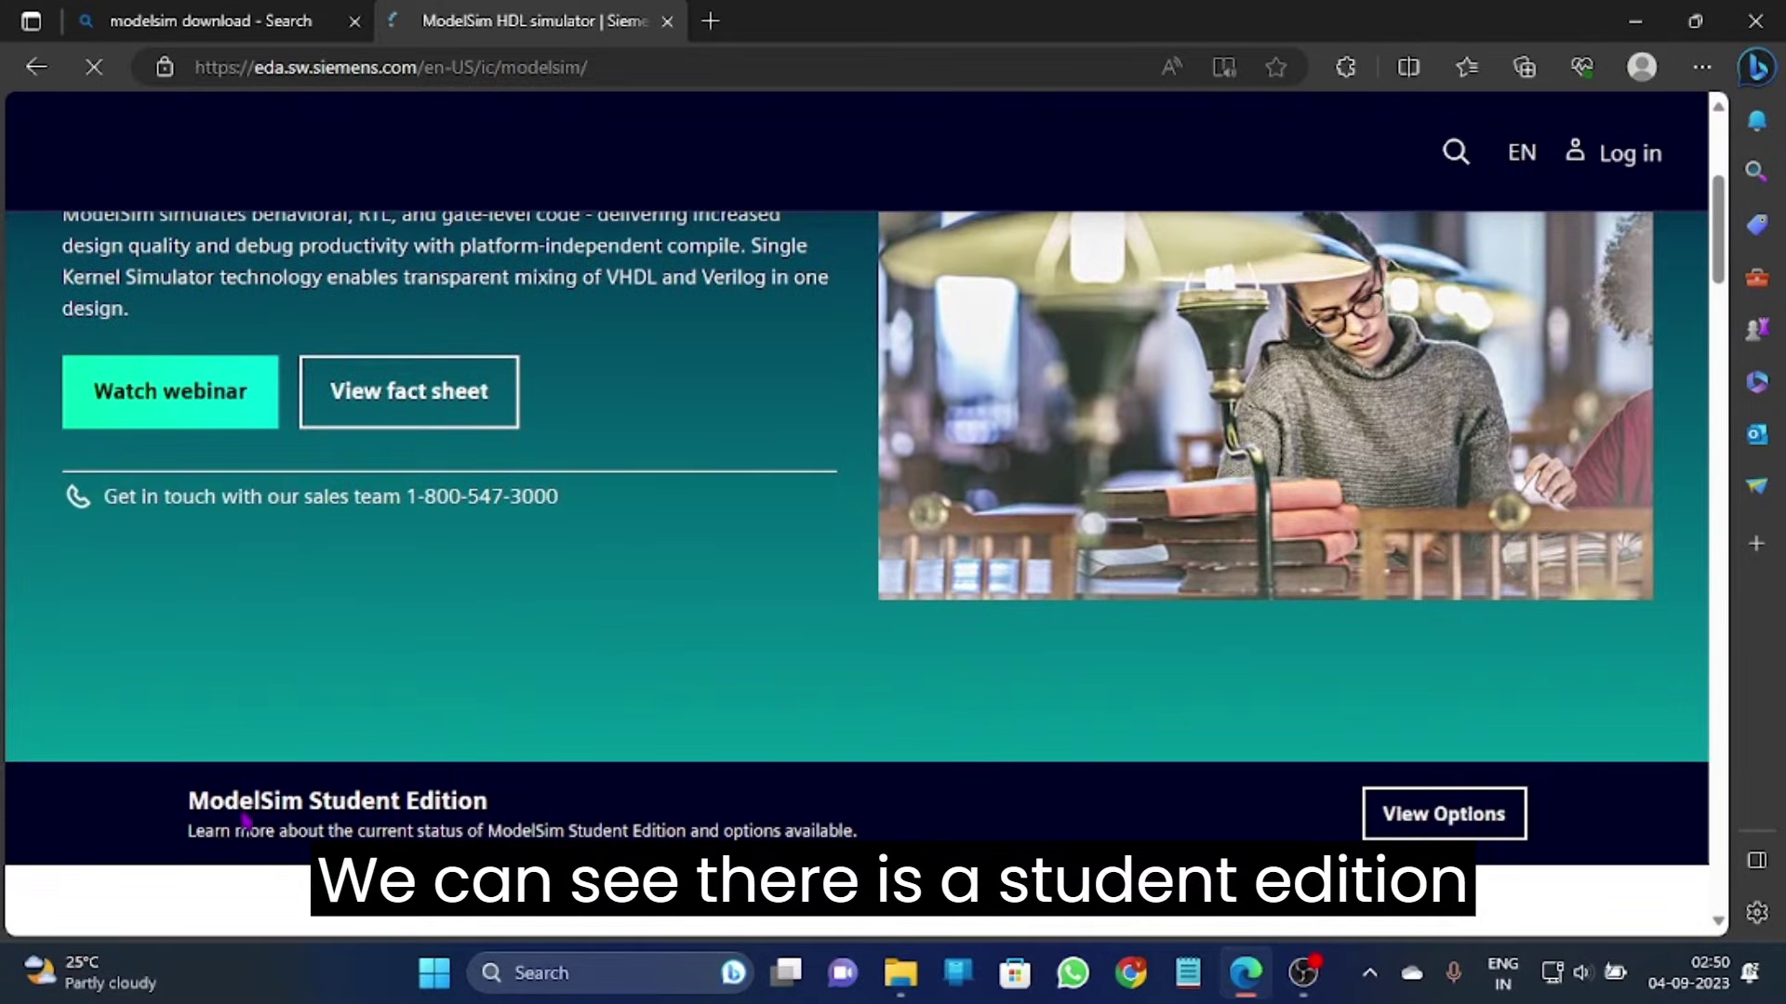
click(1388, 818)
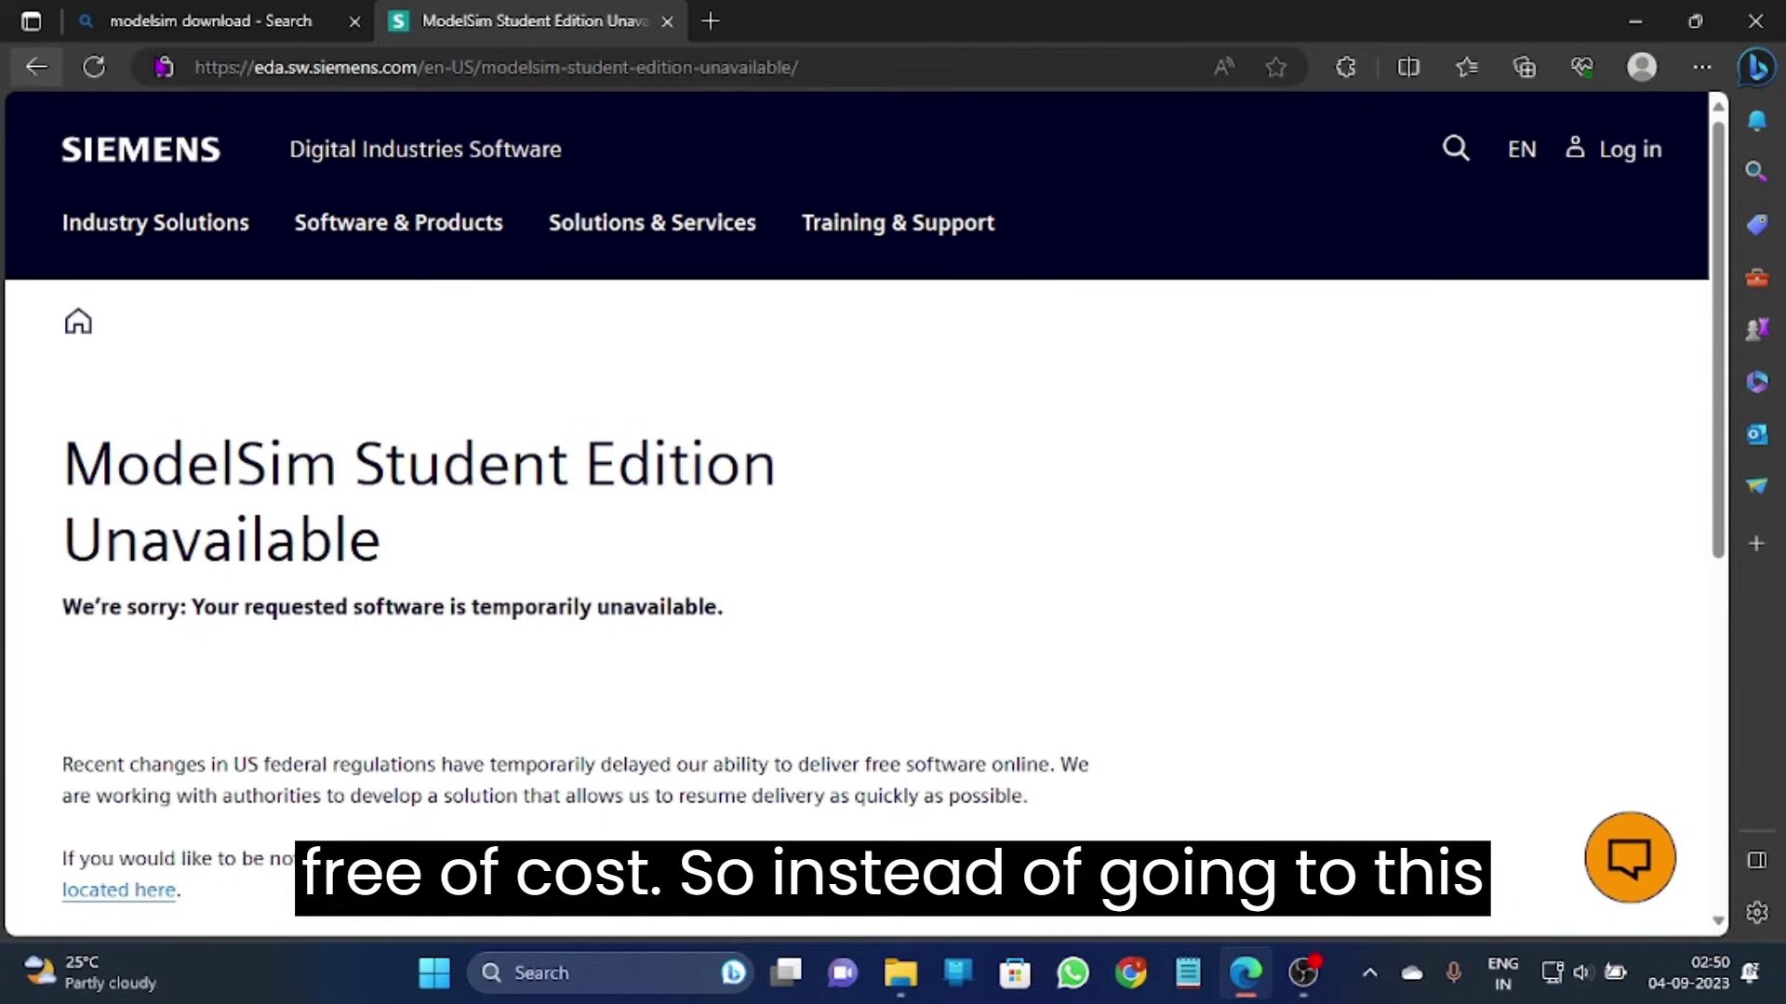
click(669, 22)
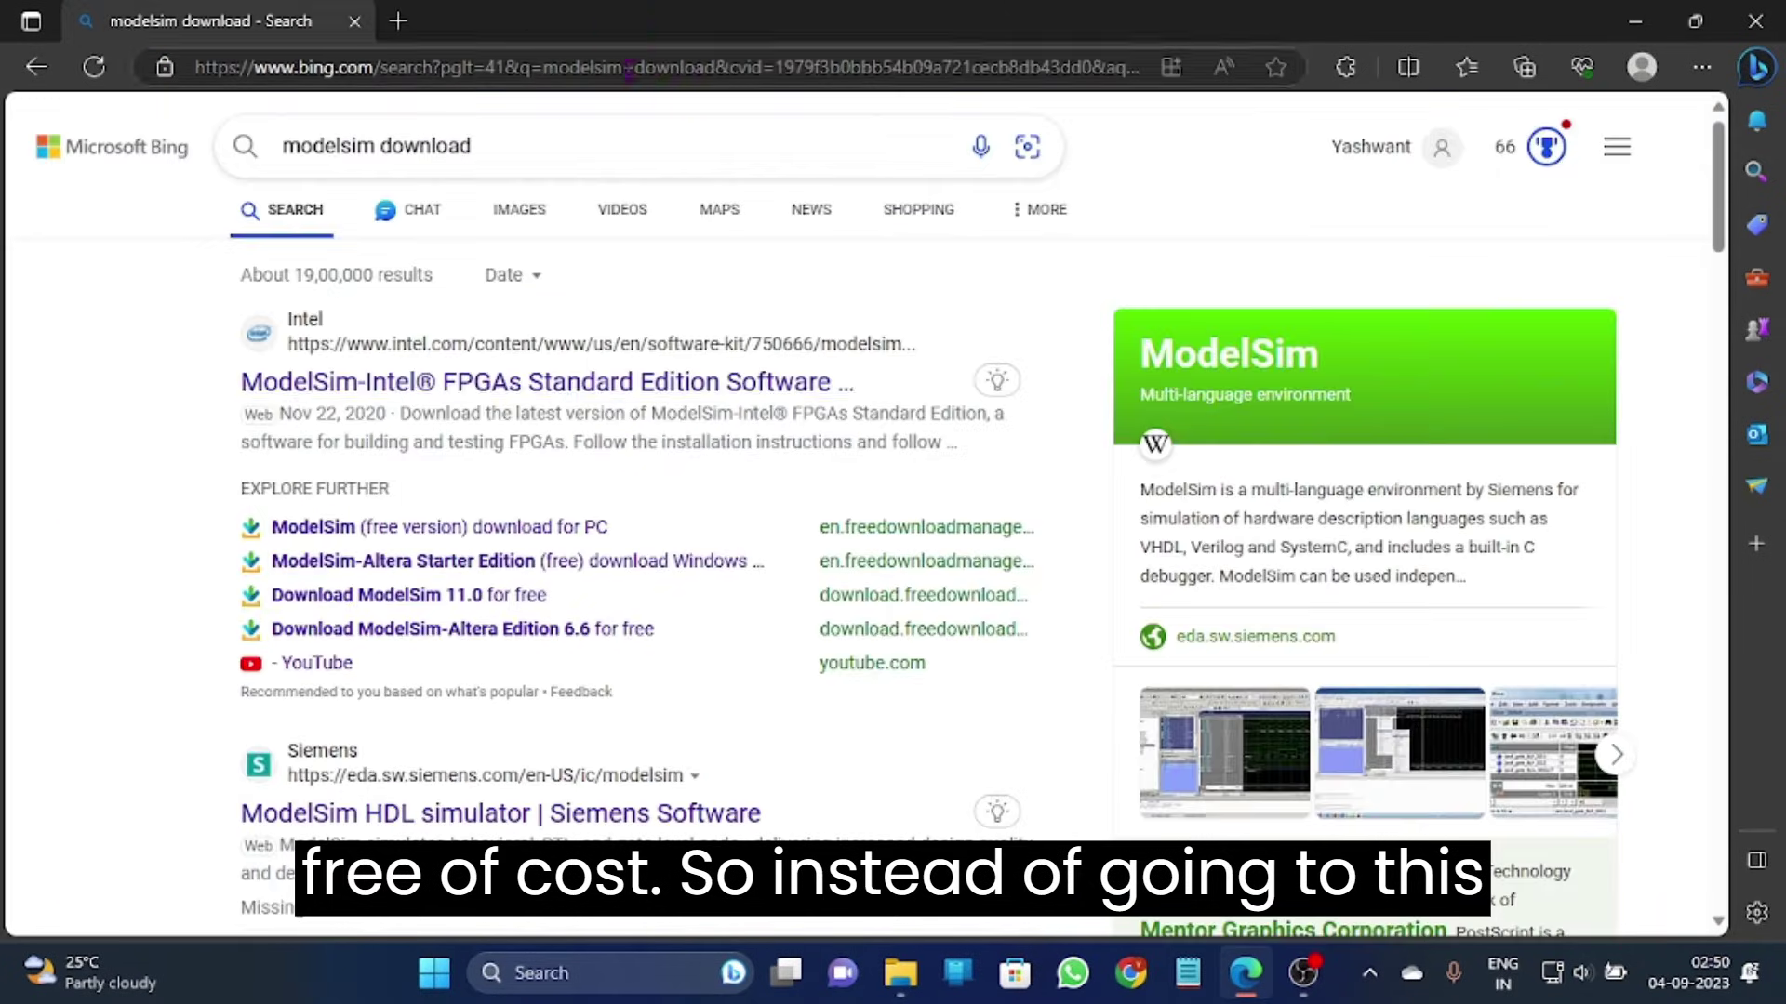
- On Intel's ModelSim page, choose the Windows download ModelSimSetup-20.1.1.720-windows.exe
click(429, 385)
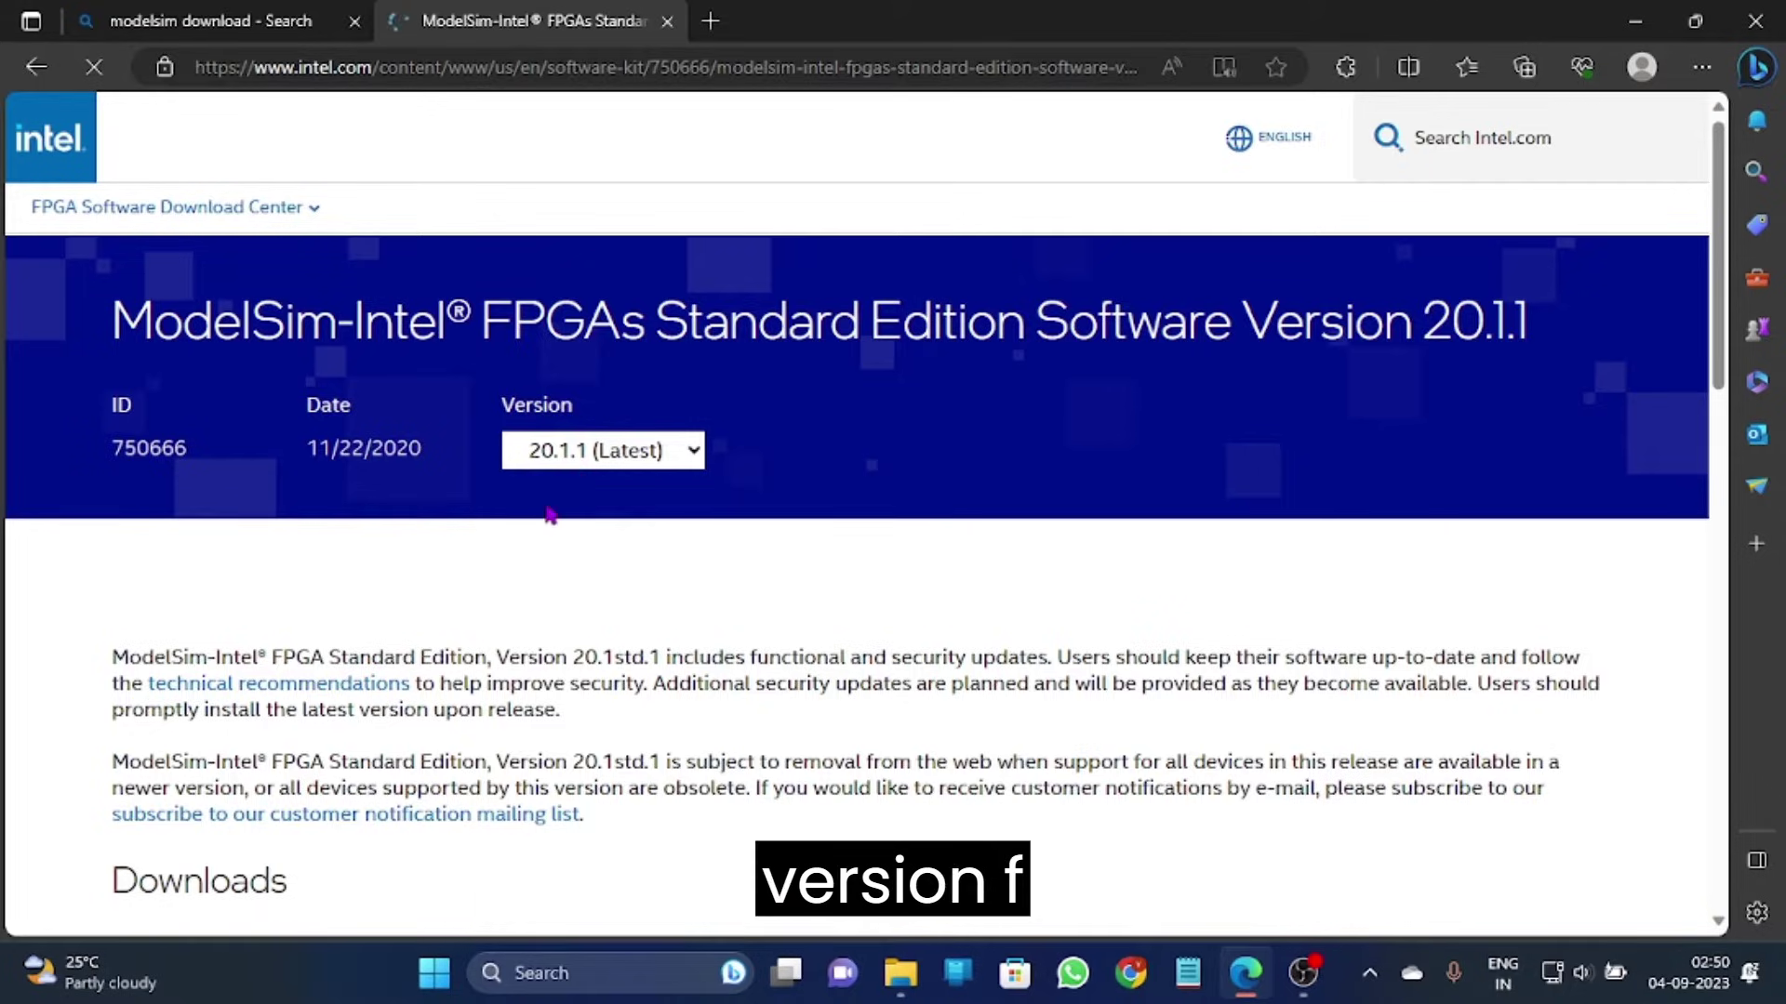
scroll(494, 527, down, 6)
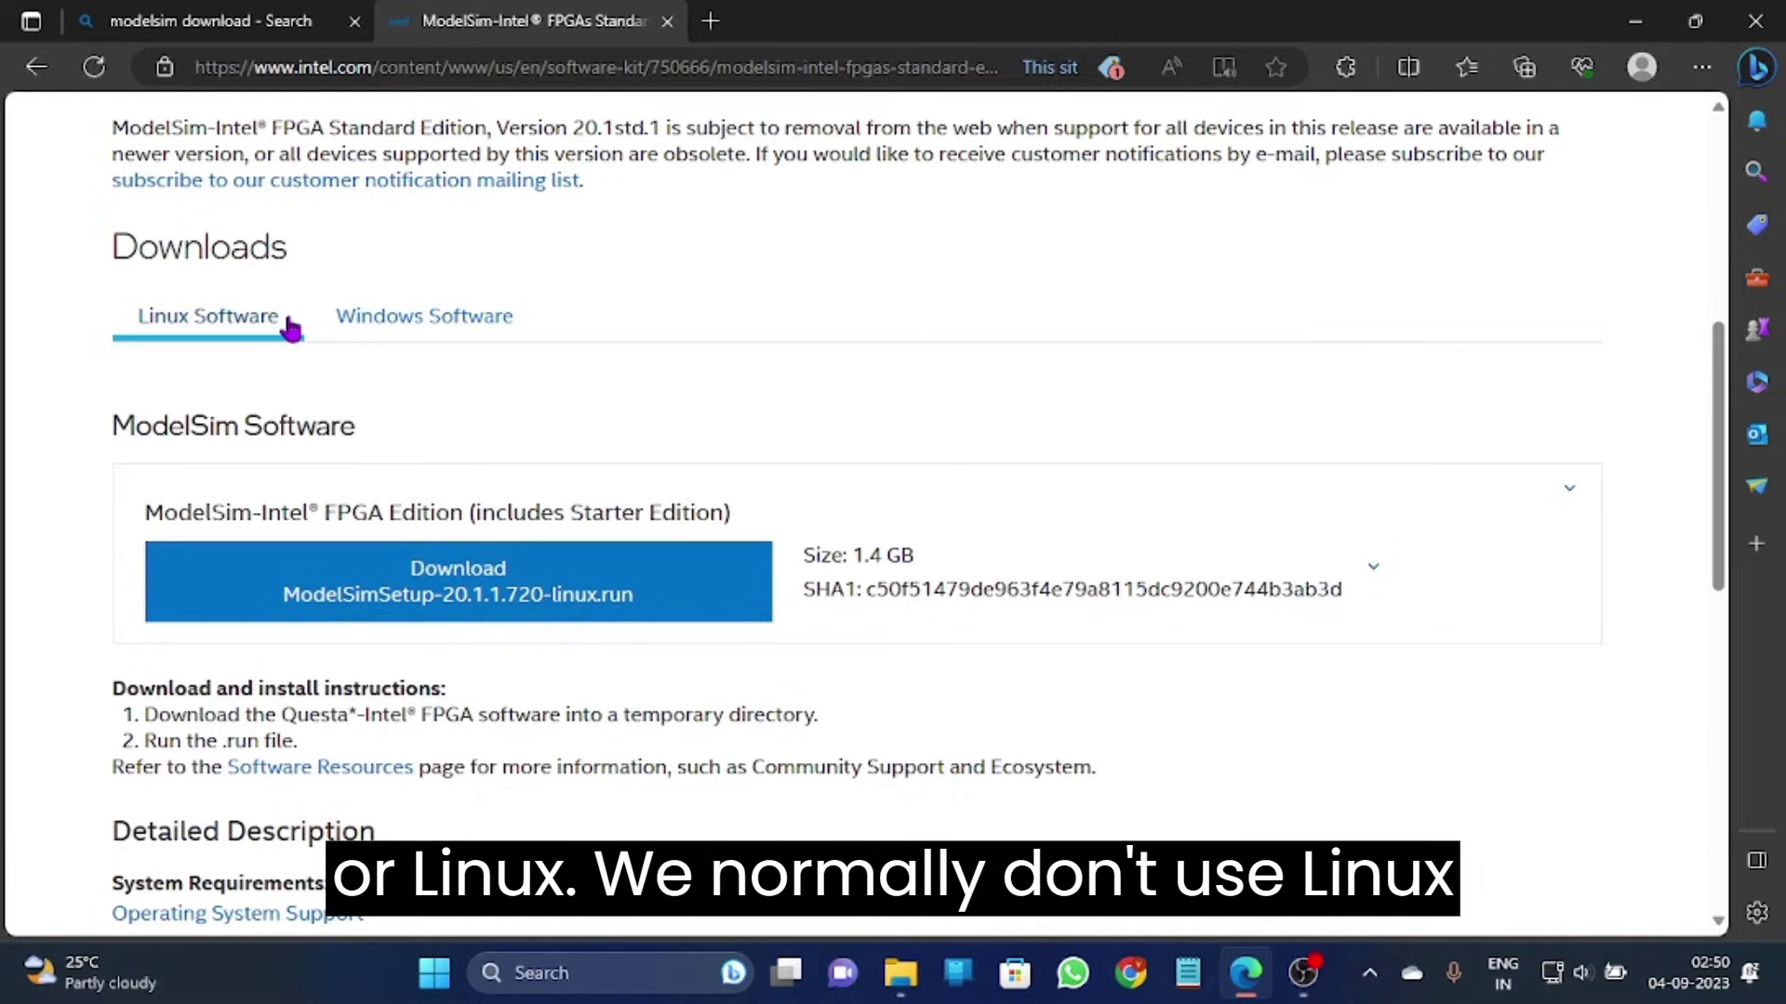
click(412, 330)
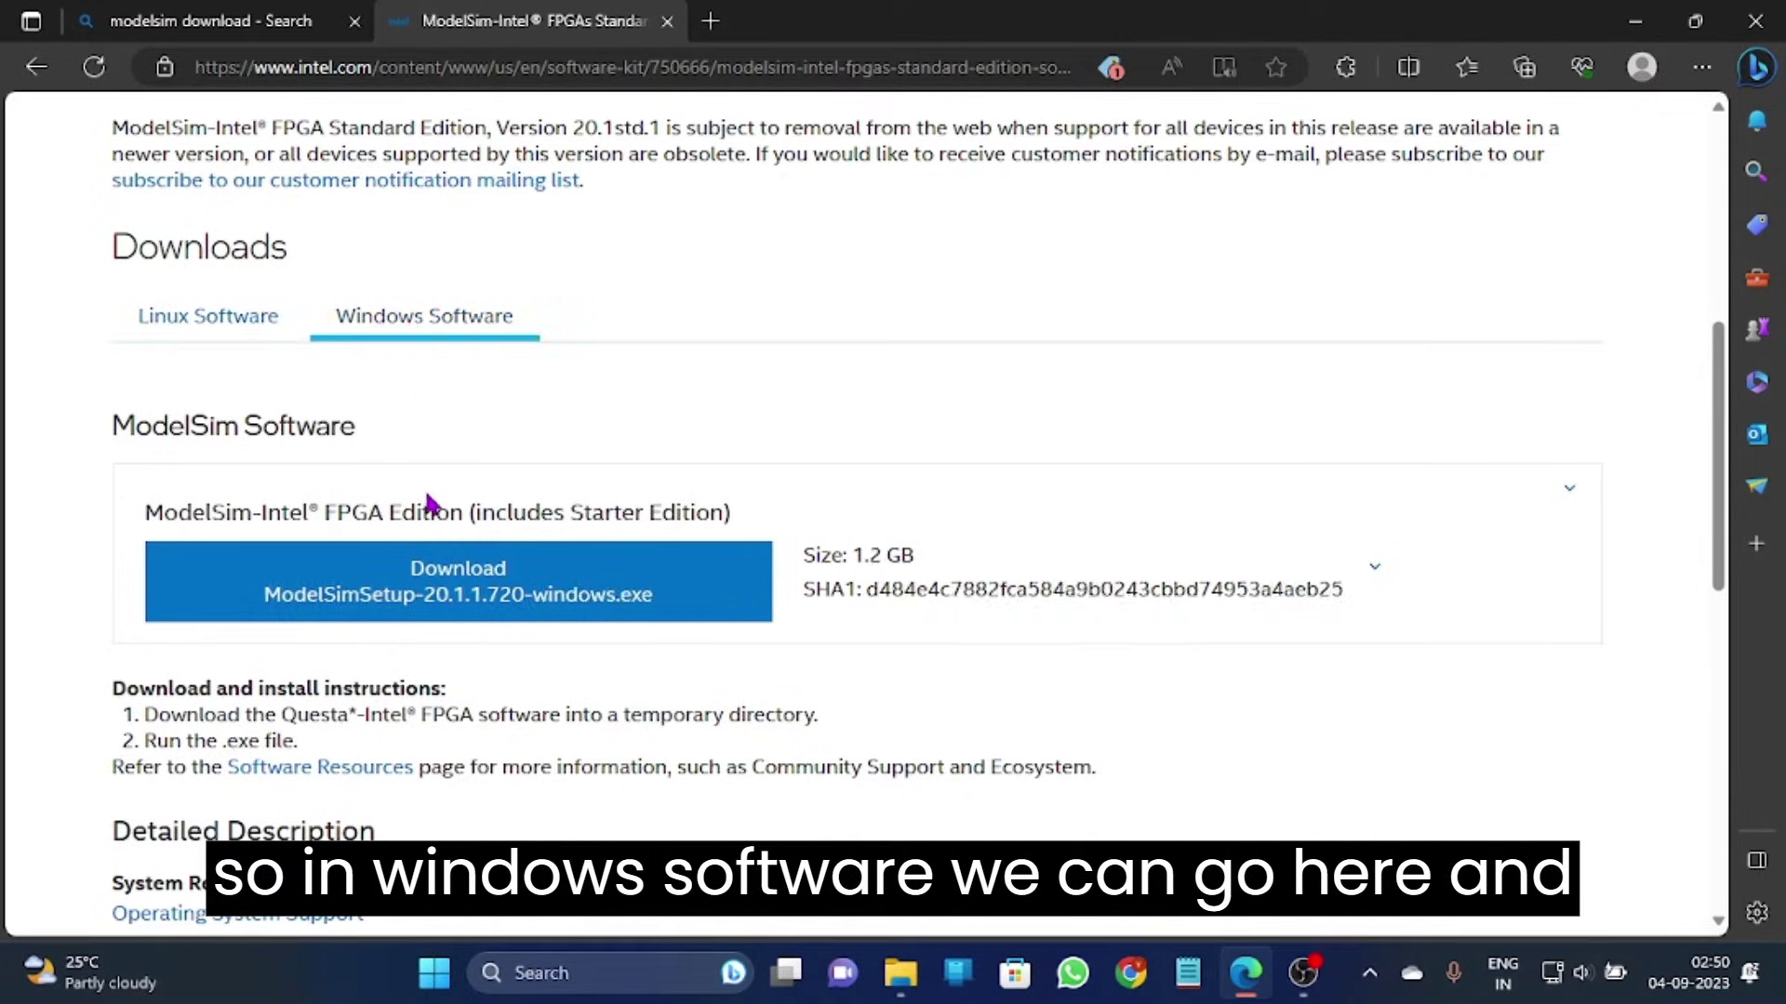
scroll(375, 506, down, 2)
click(458, 376)
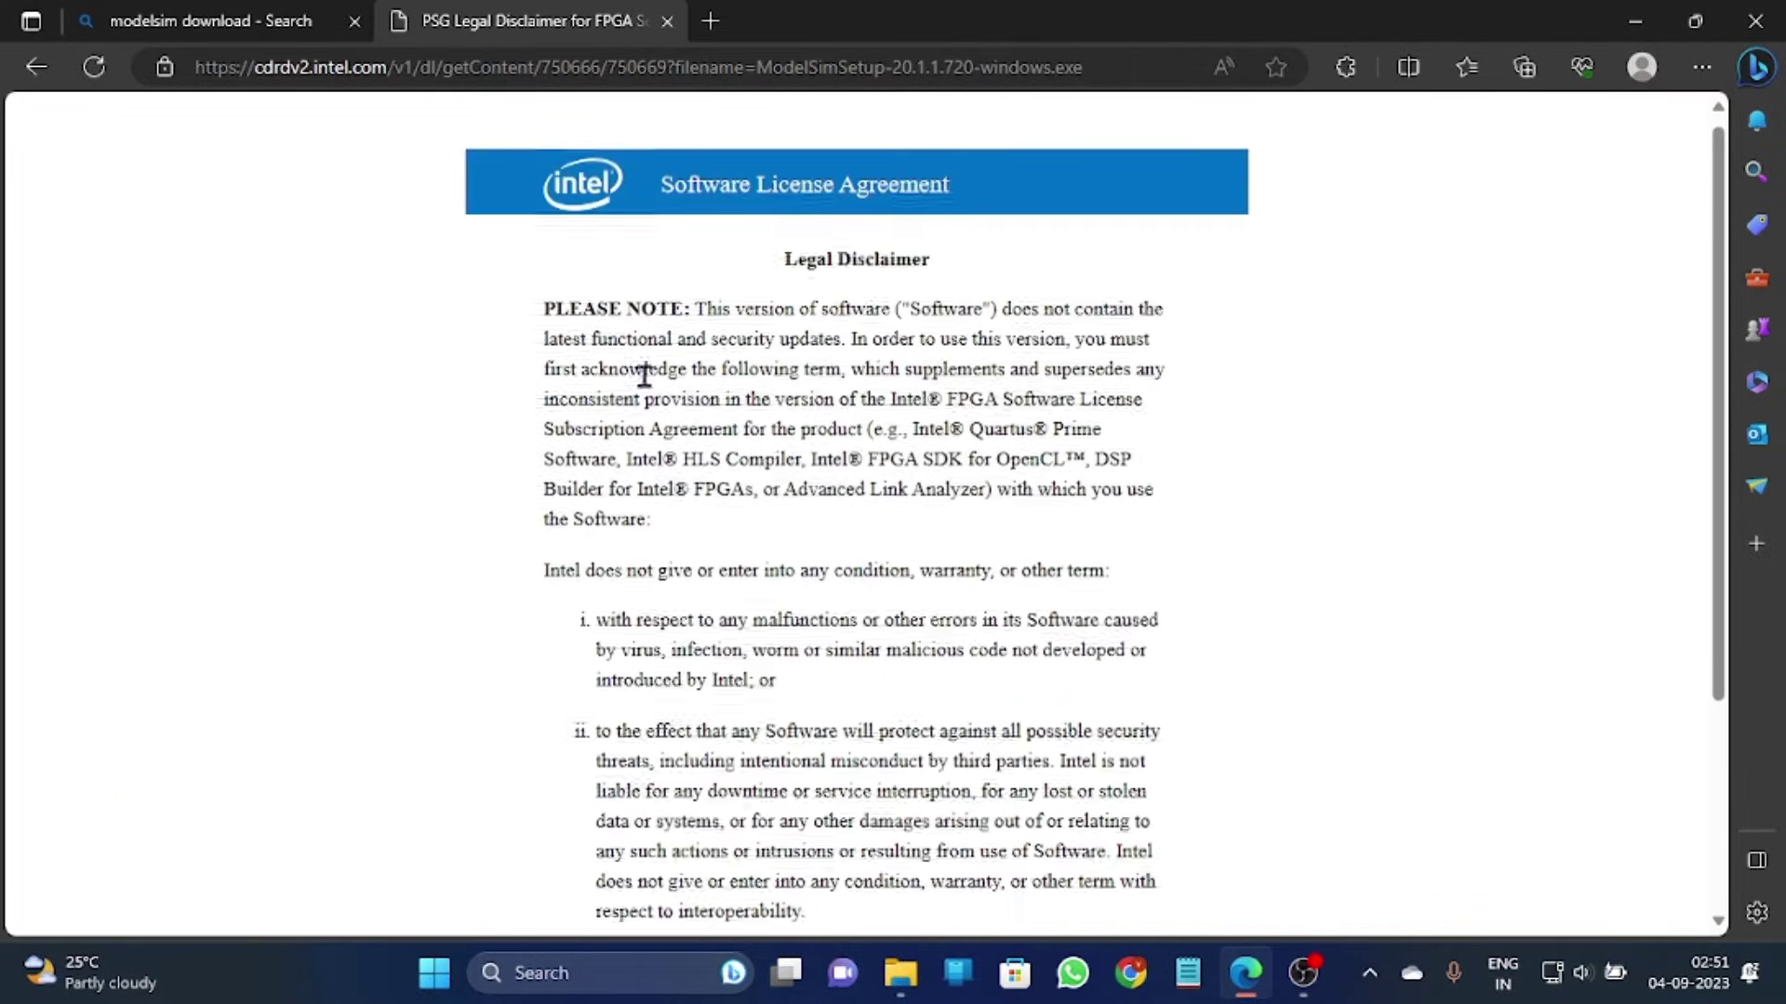
- Accept Intel's license terms, let ModelSimSetup-20.1.1.720-windows.exe download, and run it
scroll(642, 376, down, 4)
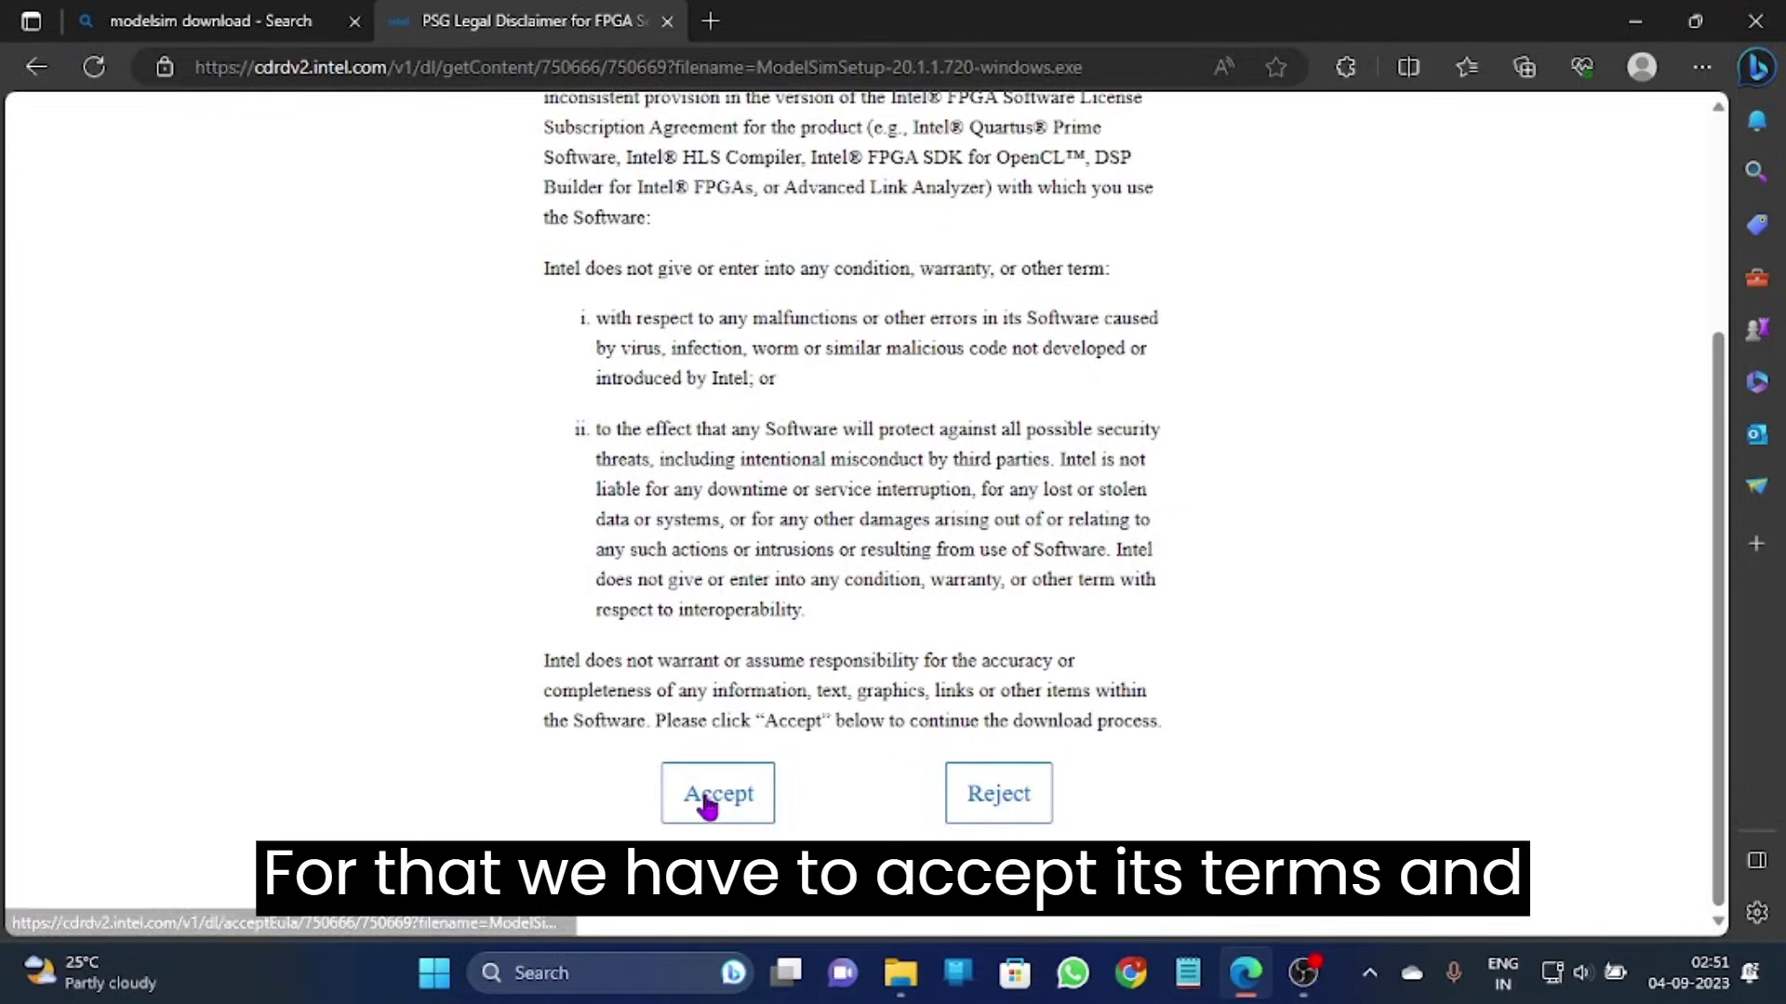
click(707, 805)
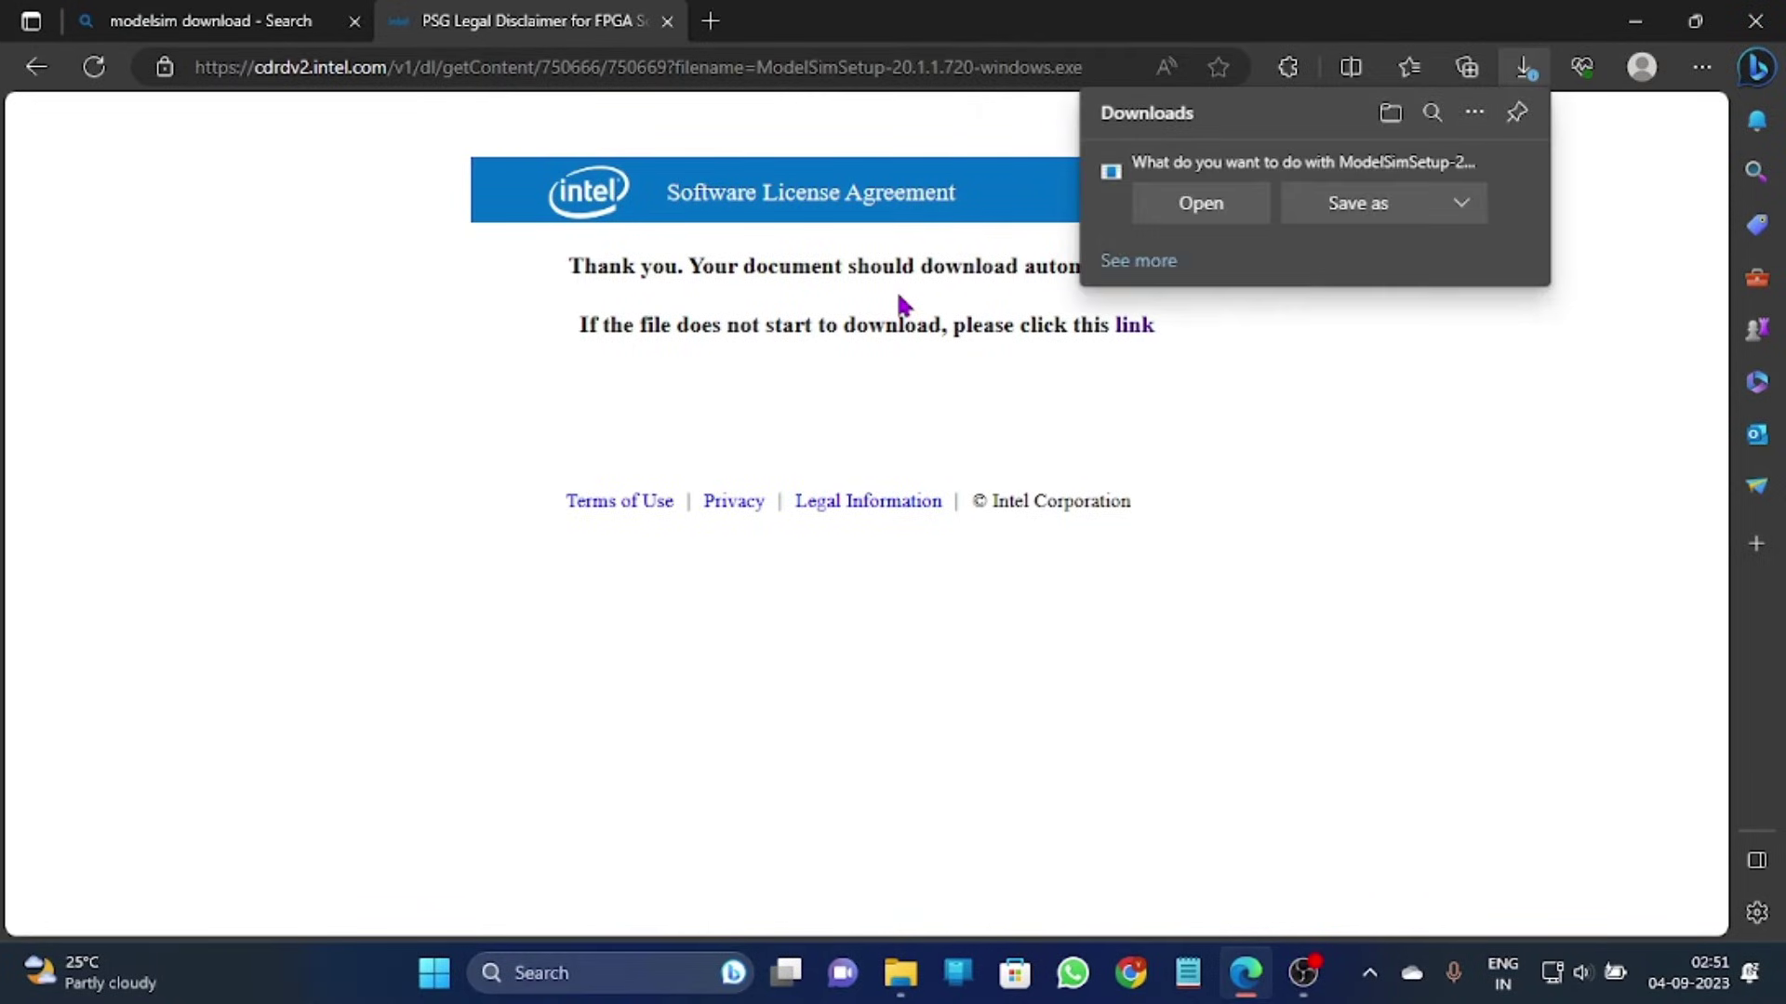
click(1201, 212)
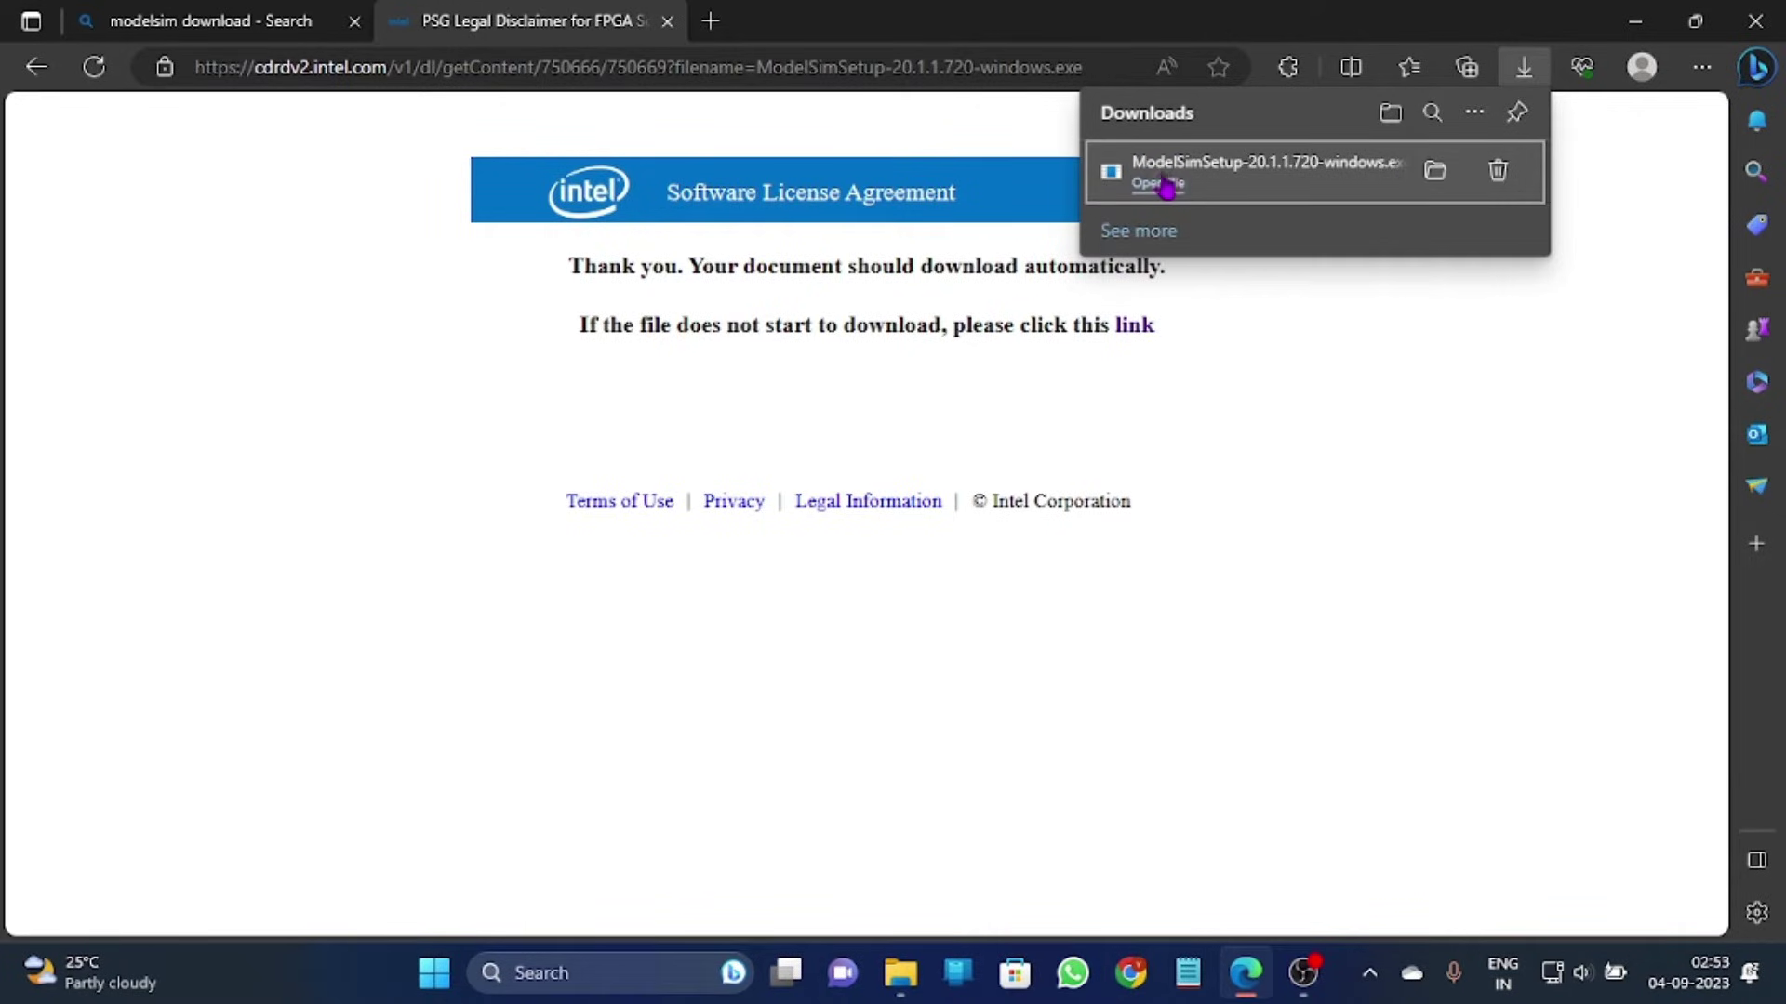
click(1162, 184)
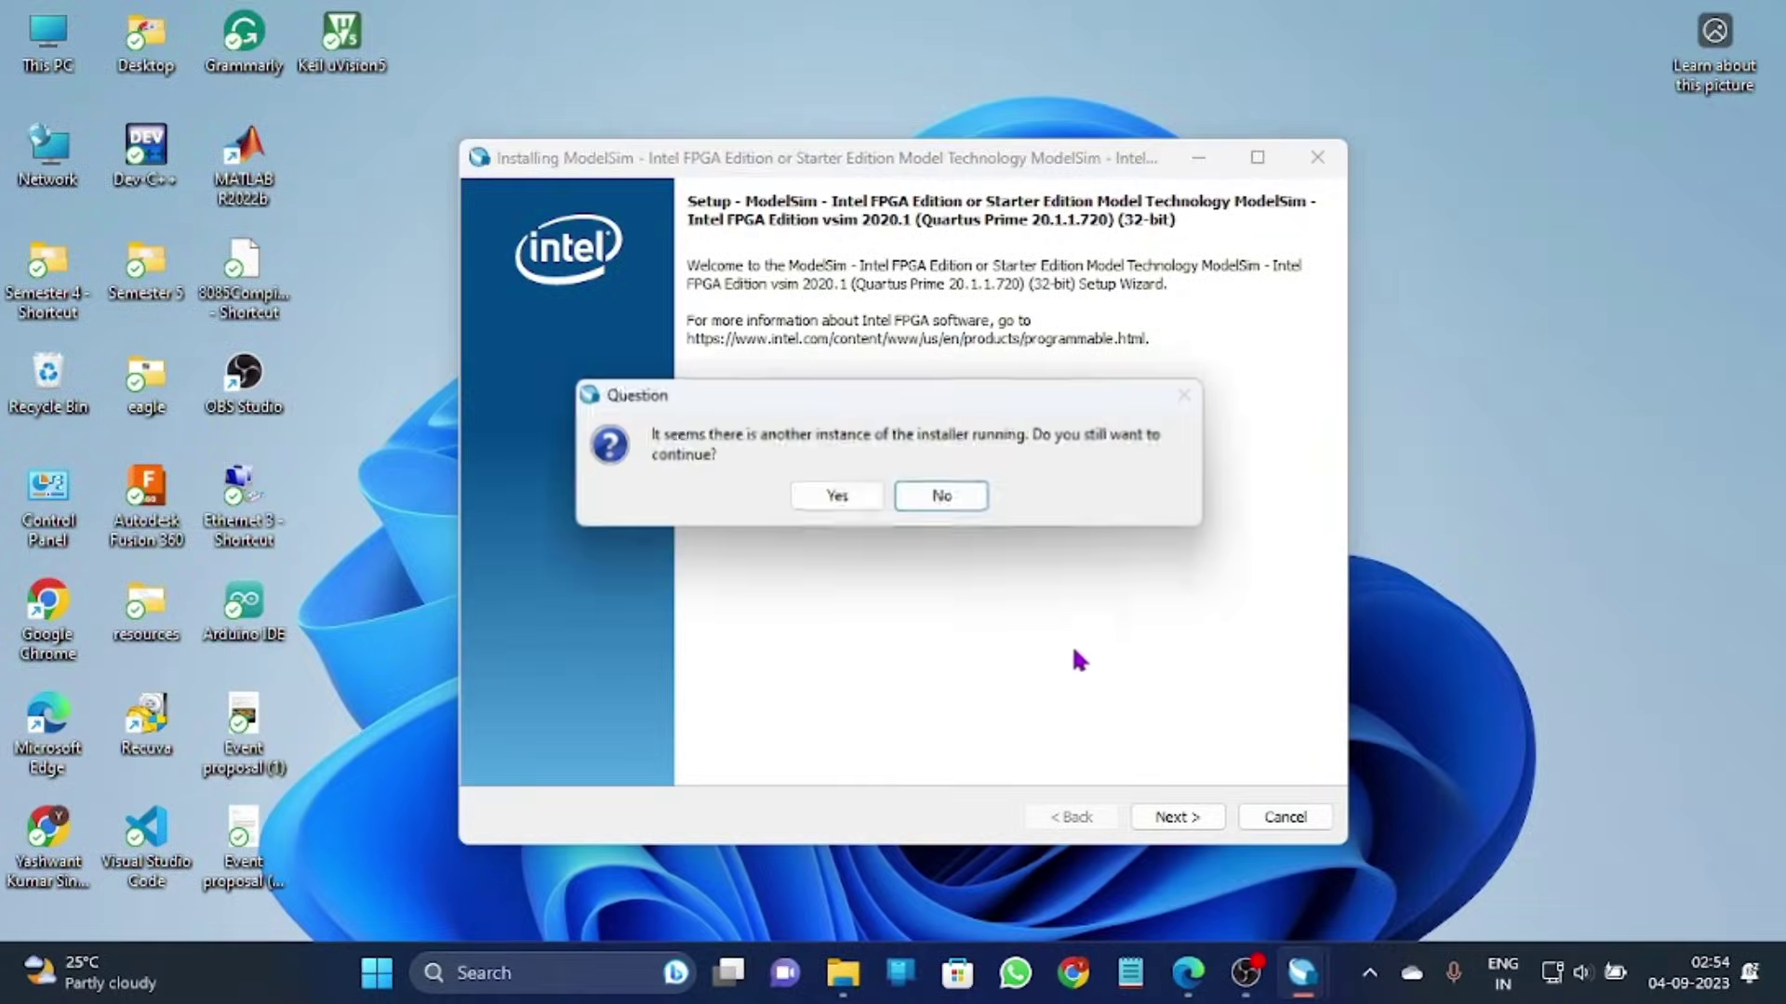
- Answer No to the other-installer-instance question and continue past the welcome page
click(967, 500)
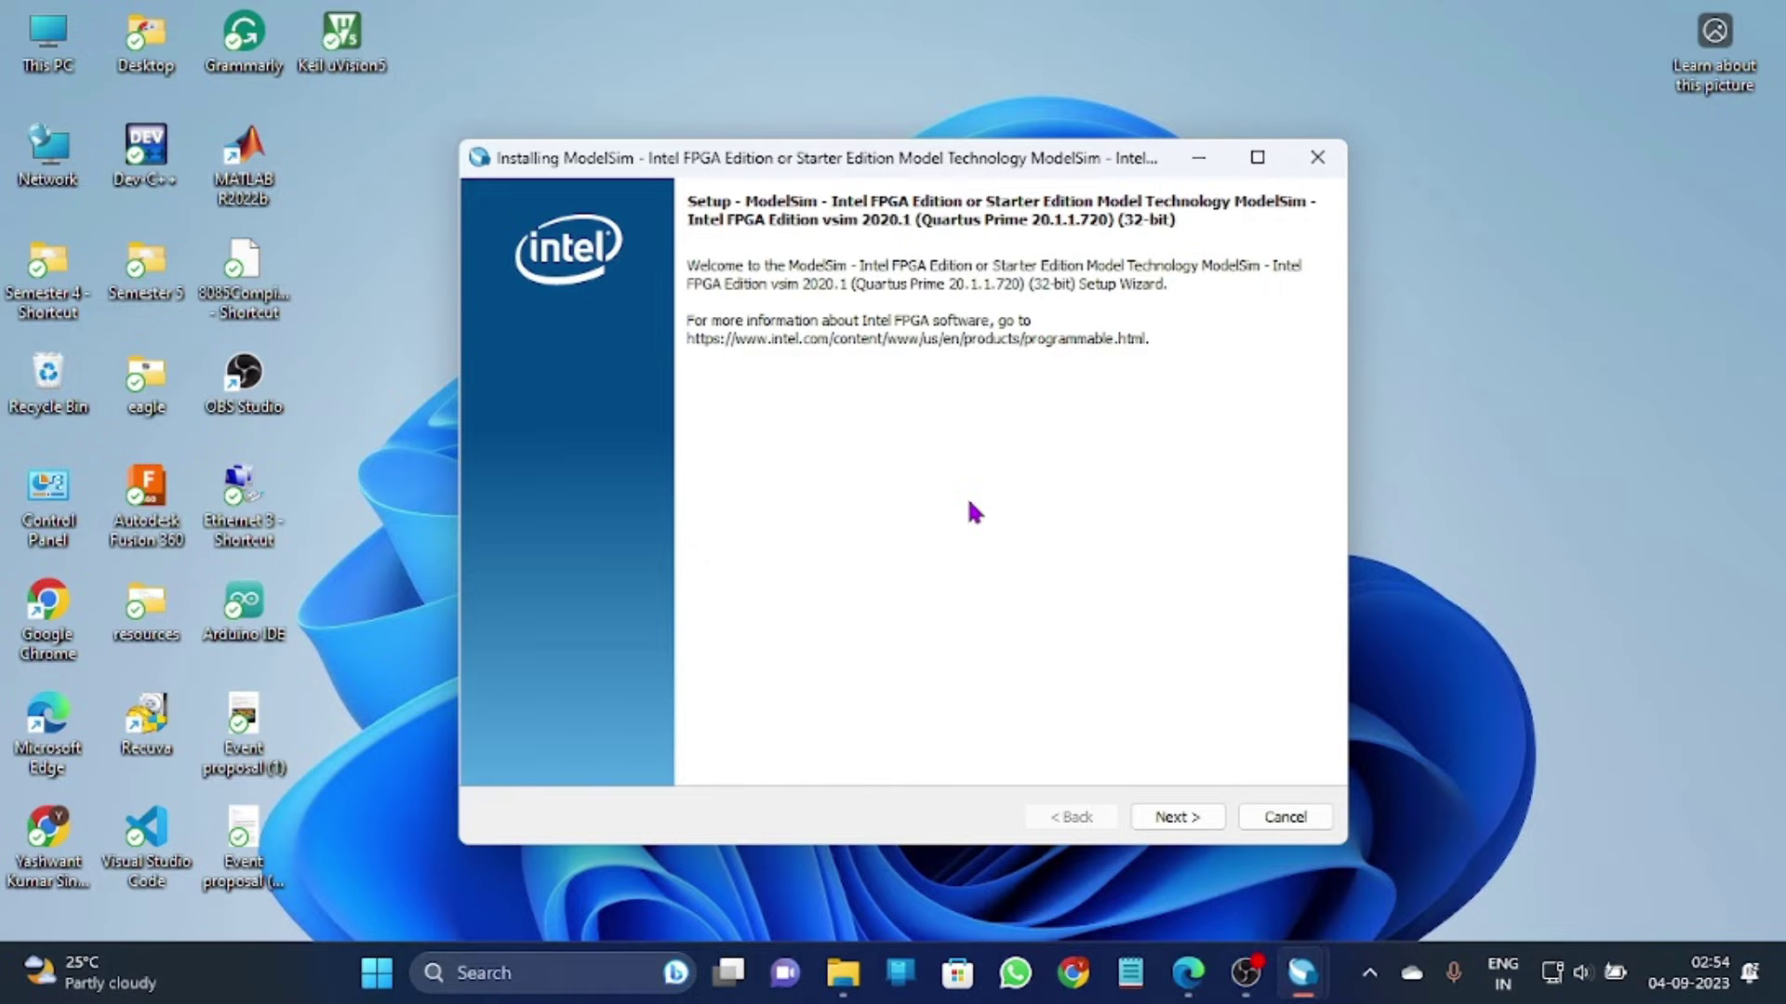
click(1151, 819)
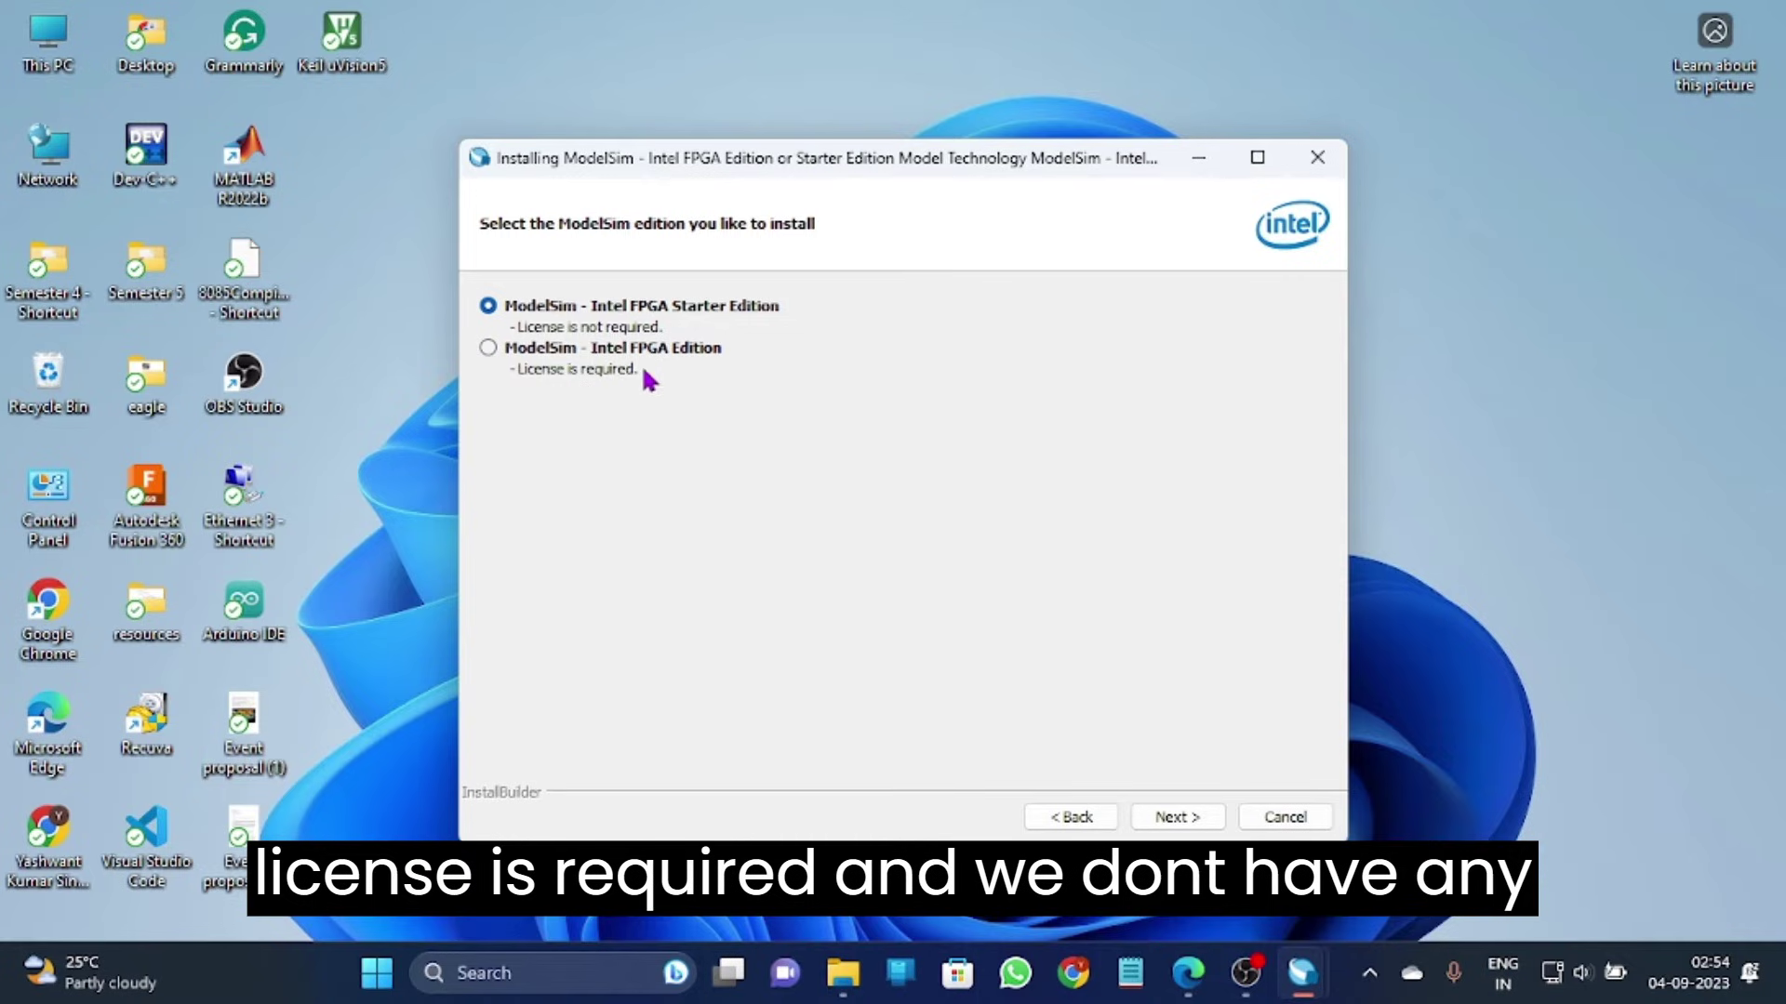
- Confirm the Intel FPGA Starter Edition and accept the license agreement
click(1177, 818)
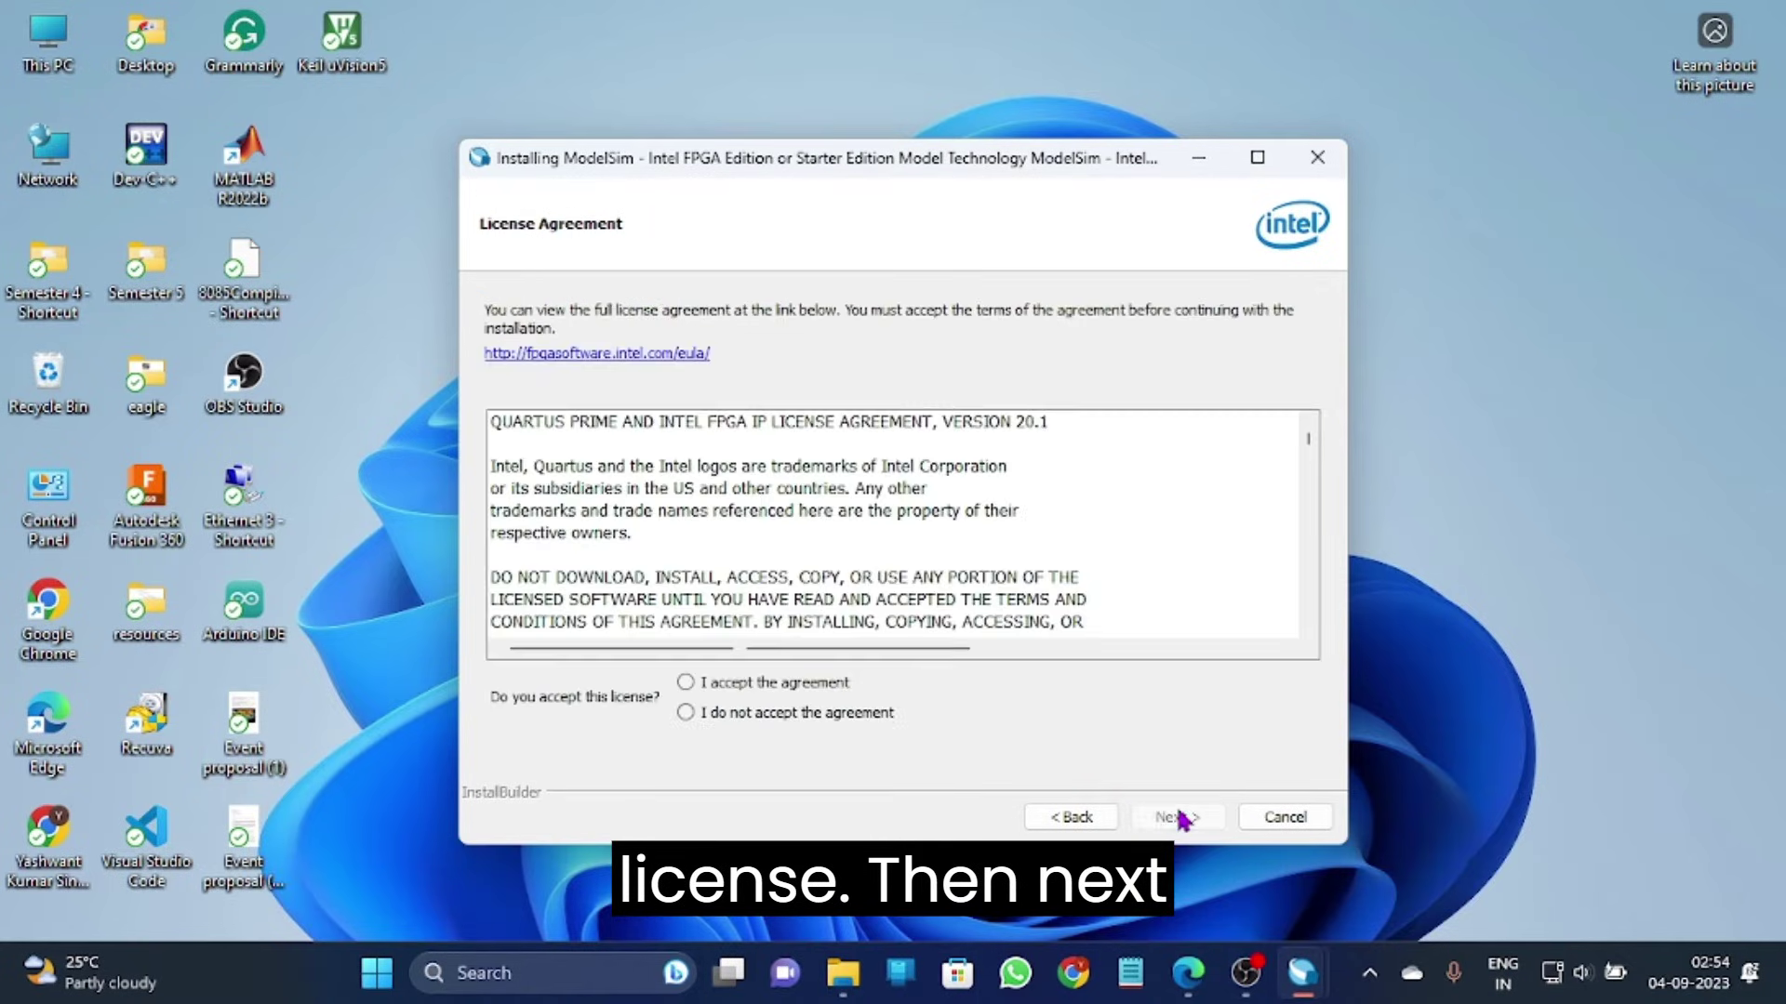
click(685, 684)
scroll(926, 502, down, 10)
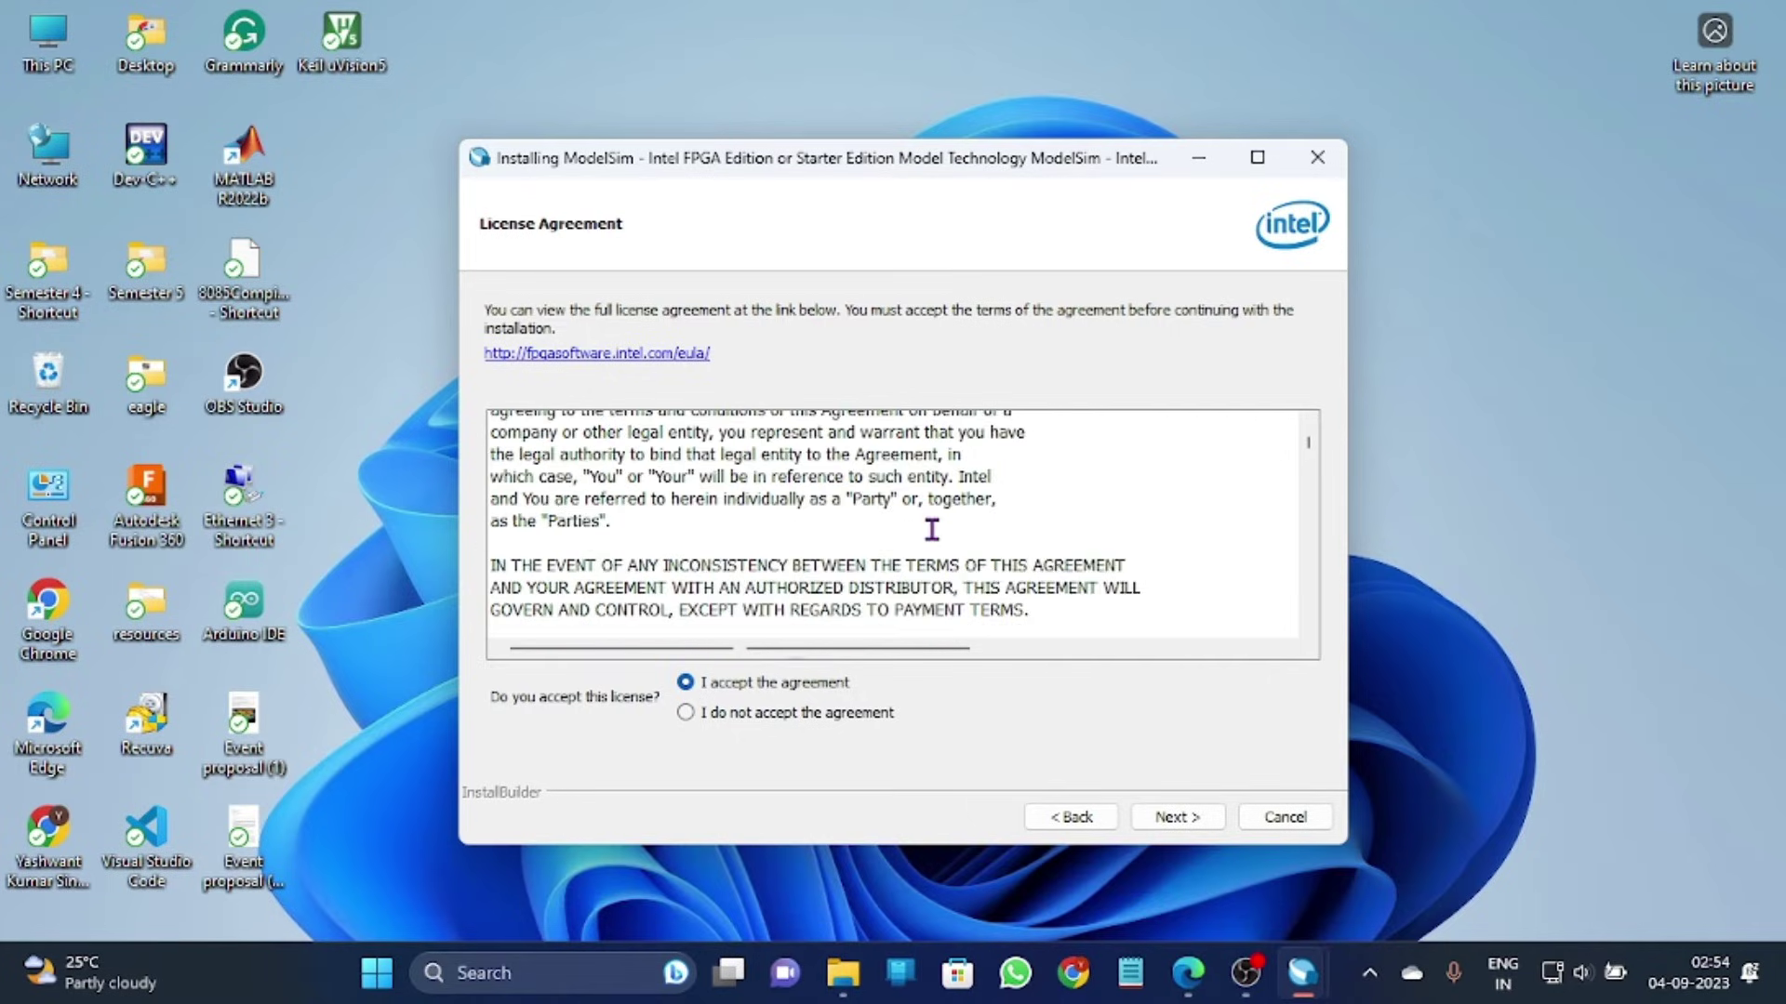
scroll(931, 530, down, 10)
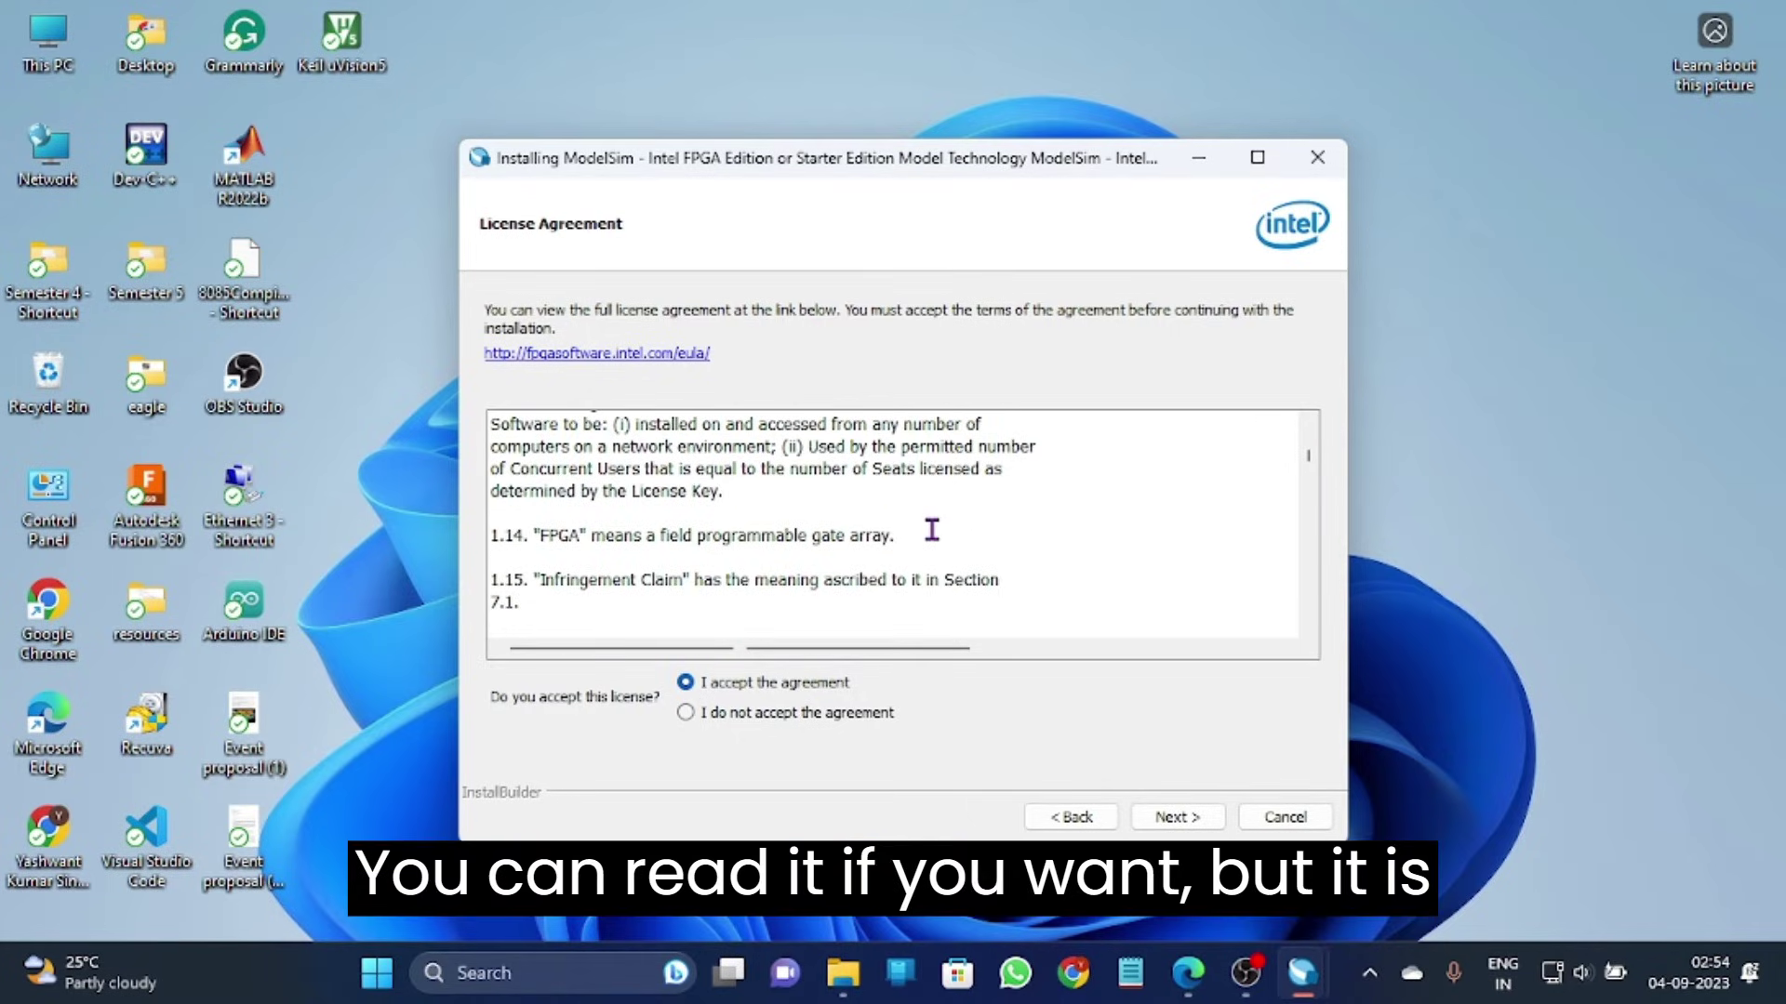
scroll(930, 530, down, 5)
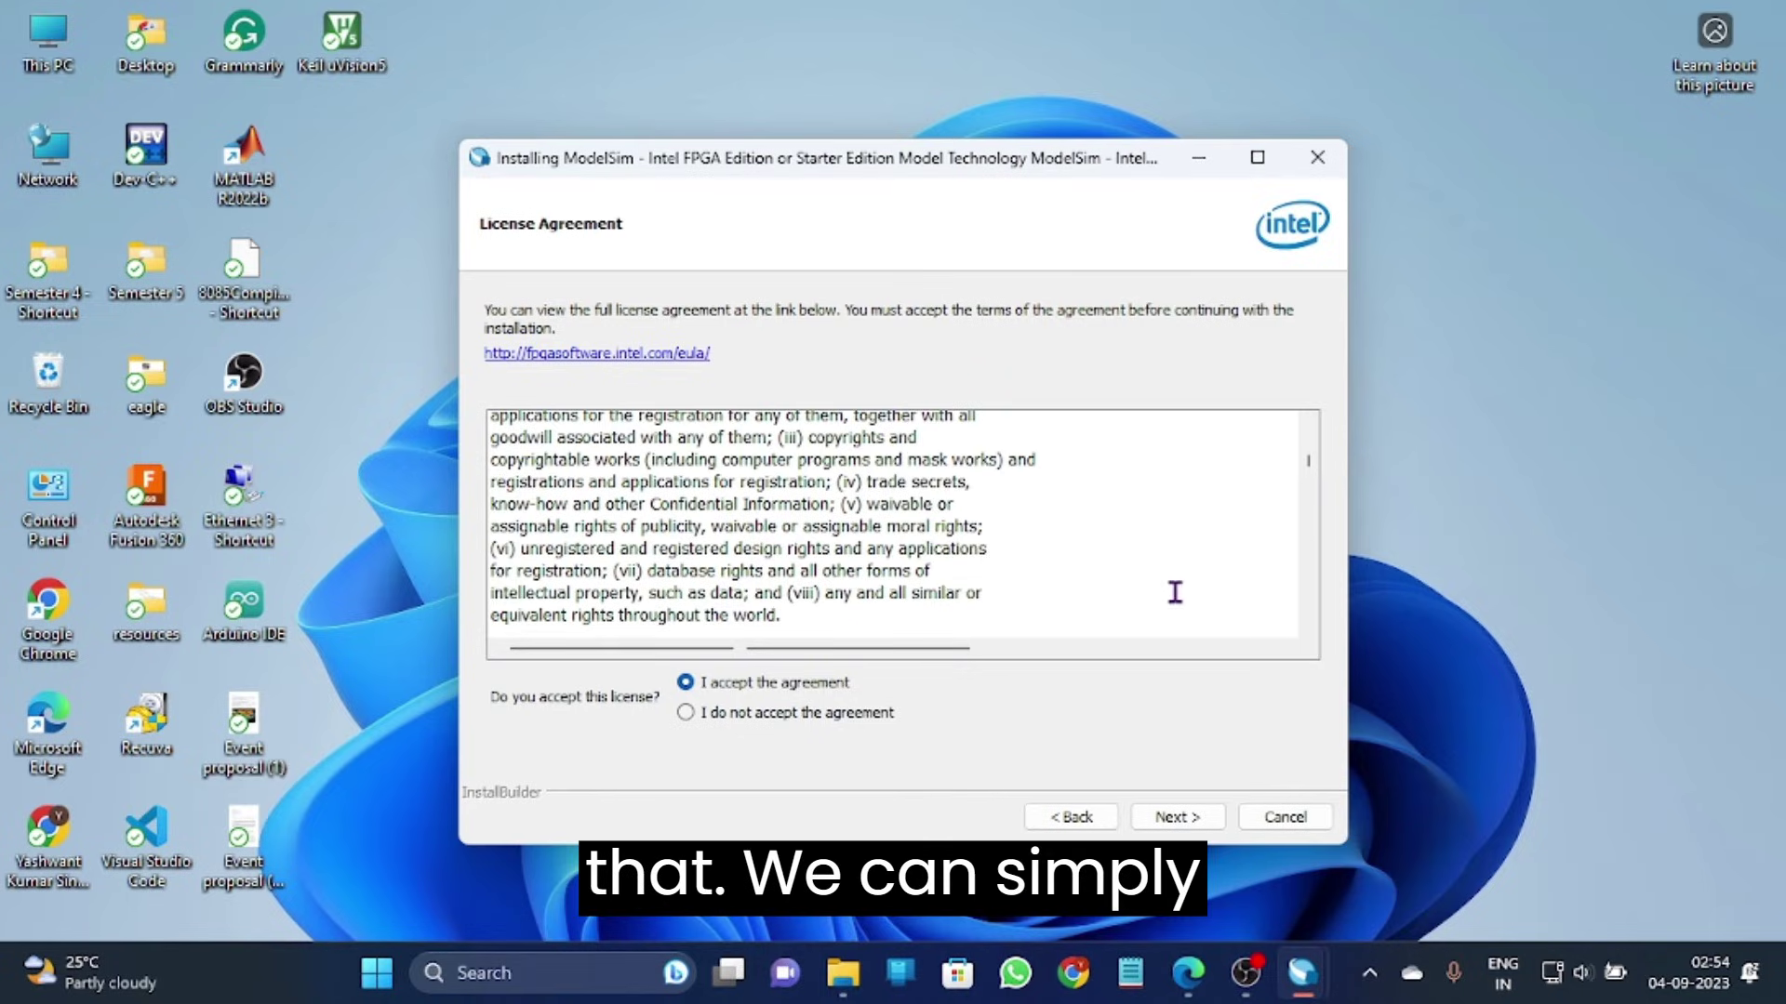
click(1190, 816)
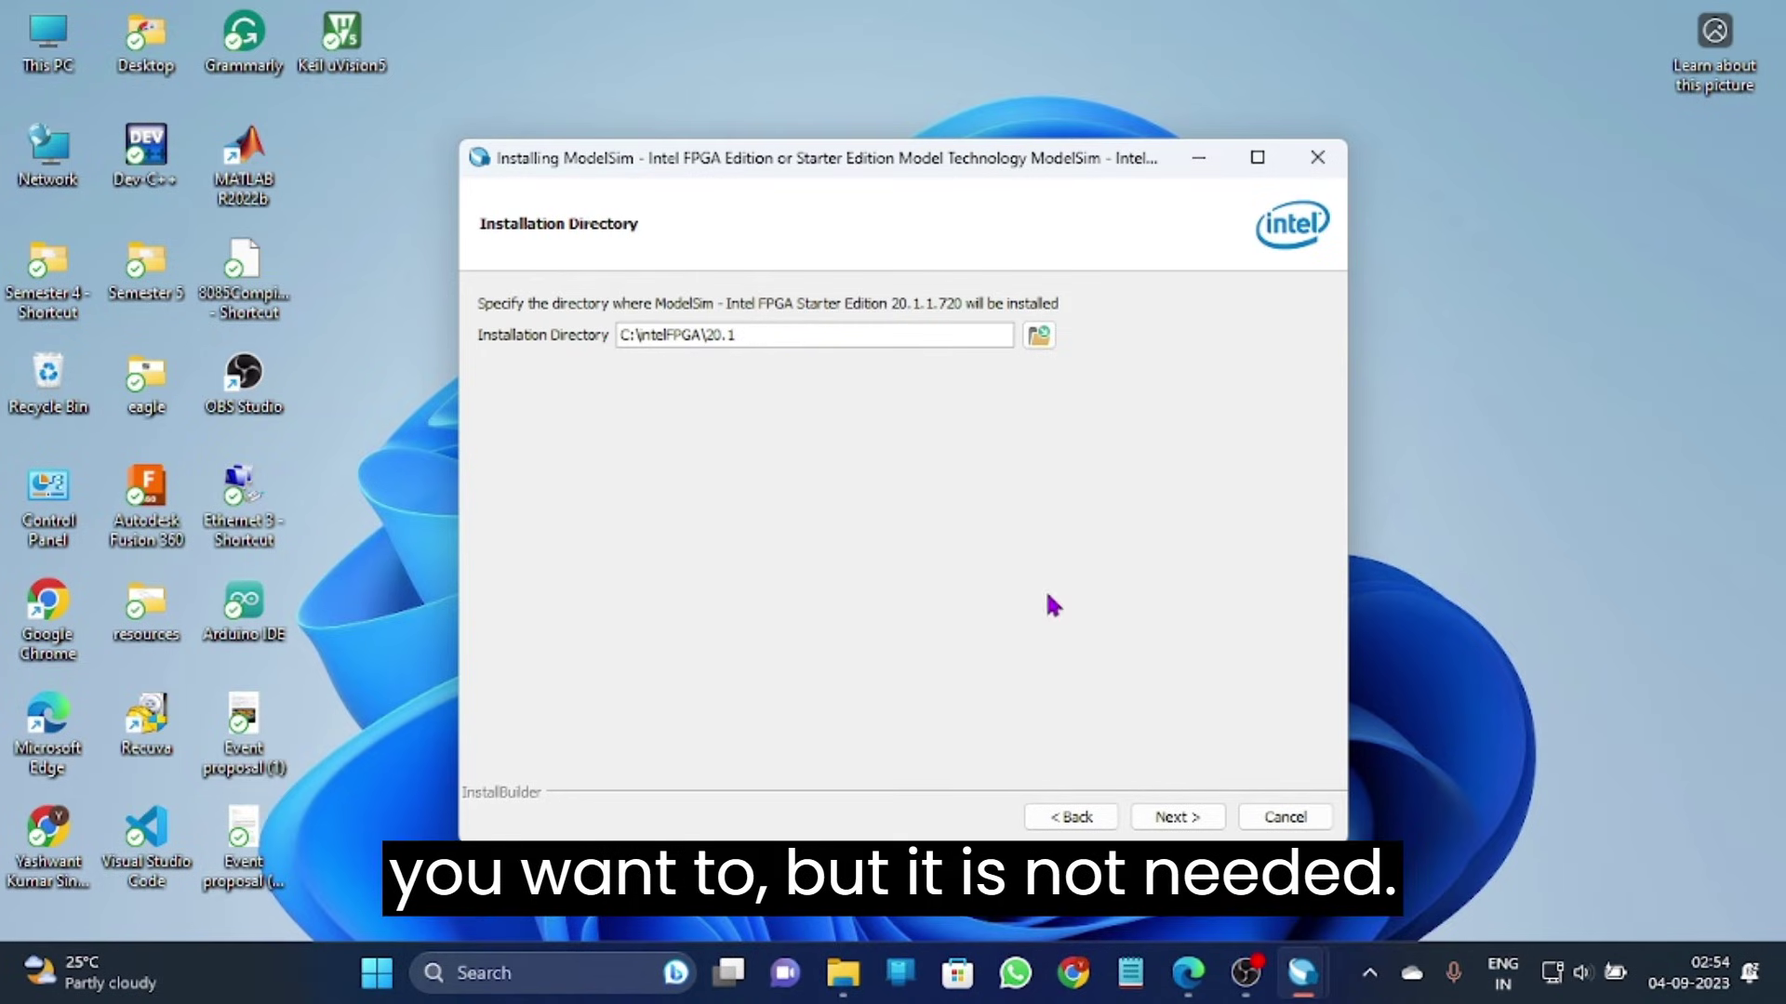
- Keep the C:\intelFPGA\20.1 folder and install ModelSim Starter Edition 20.1.1.720
click(1176, 819)
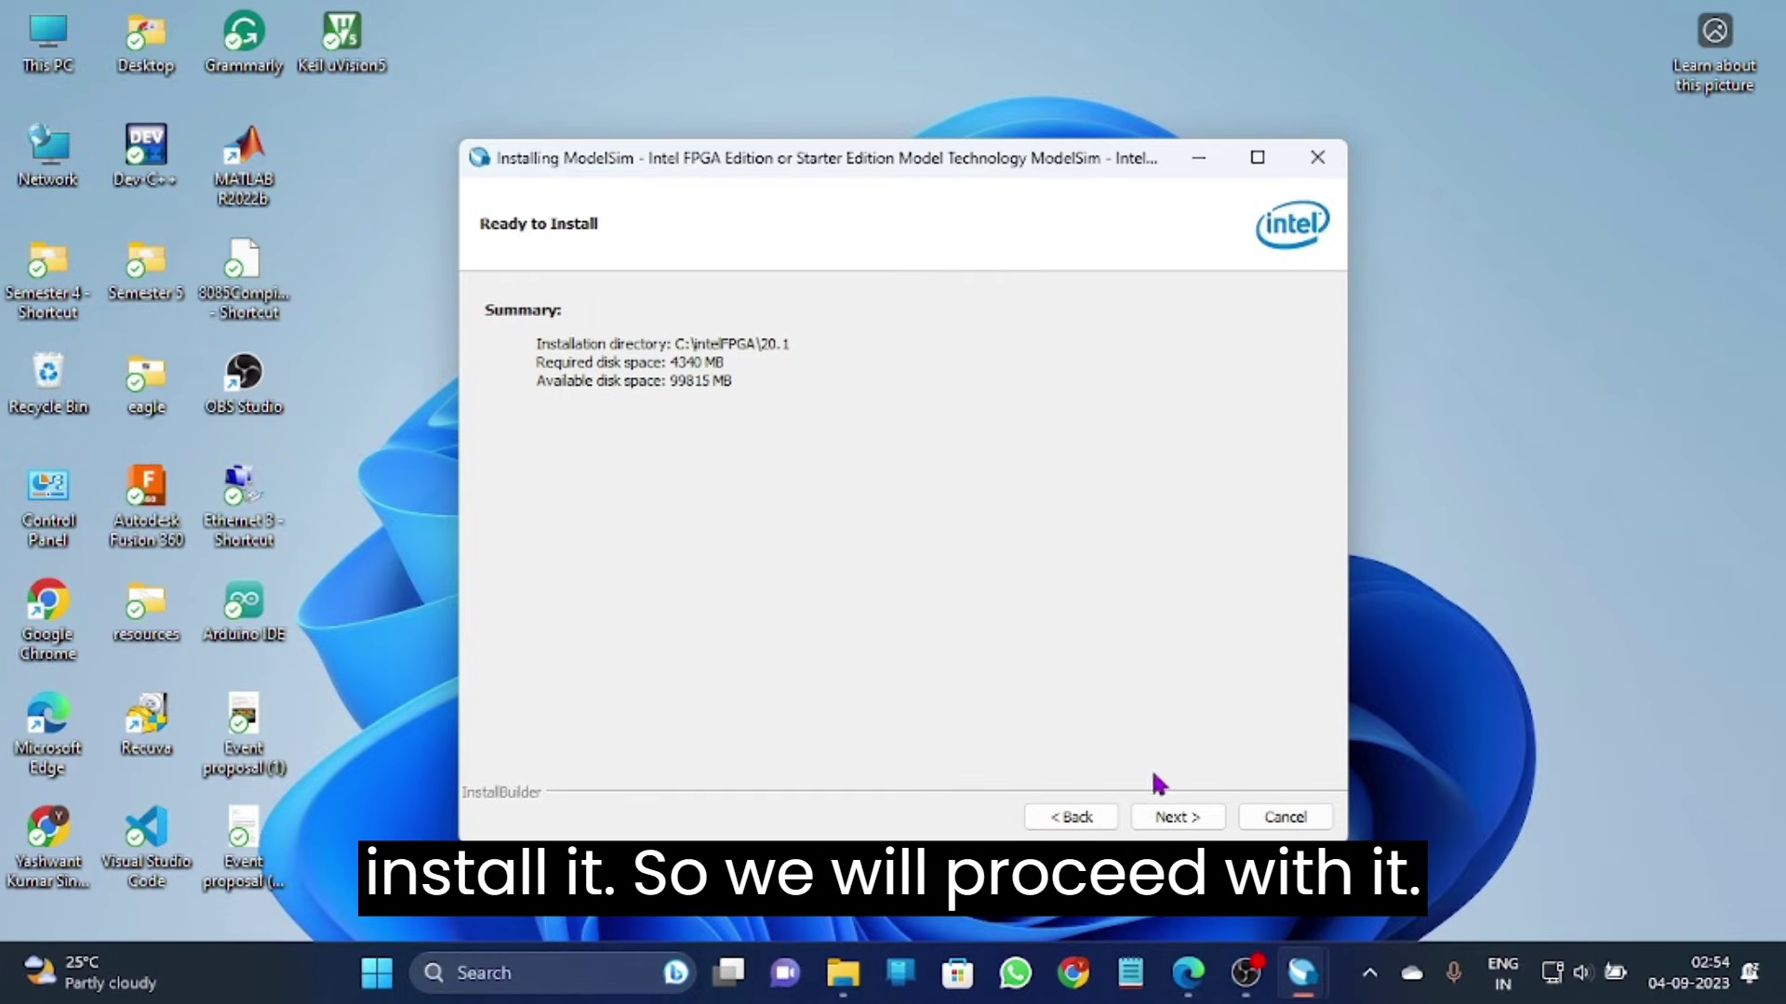
click(1167, 820)
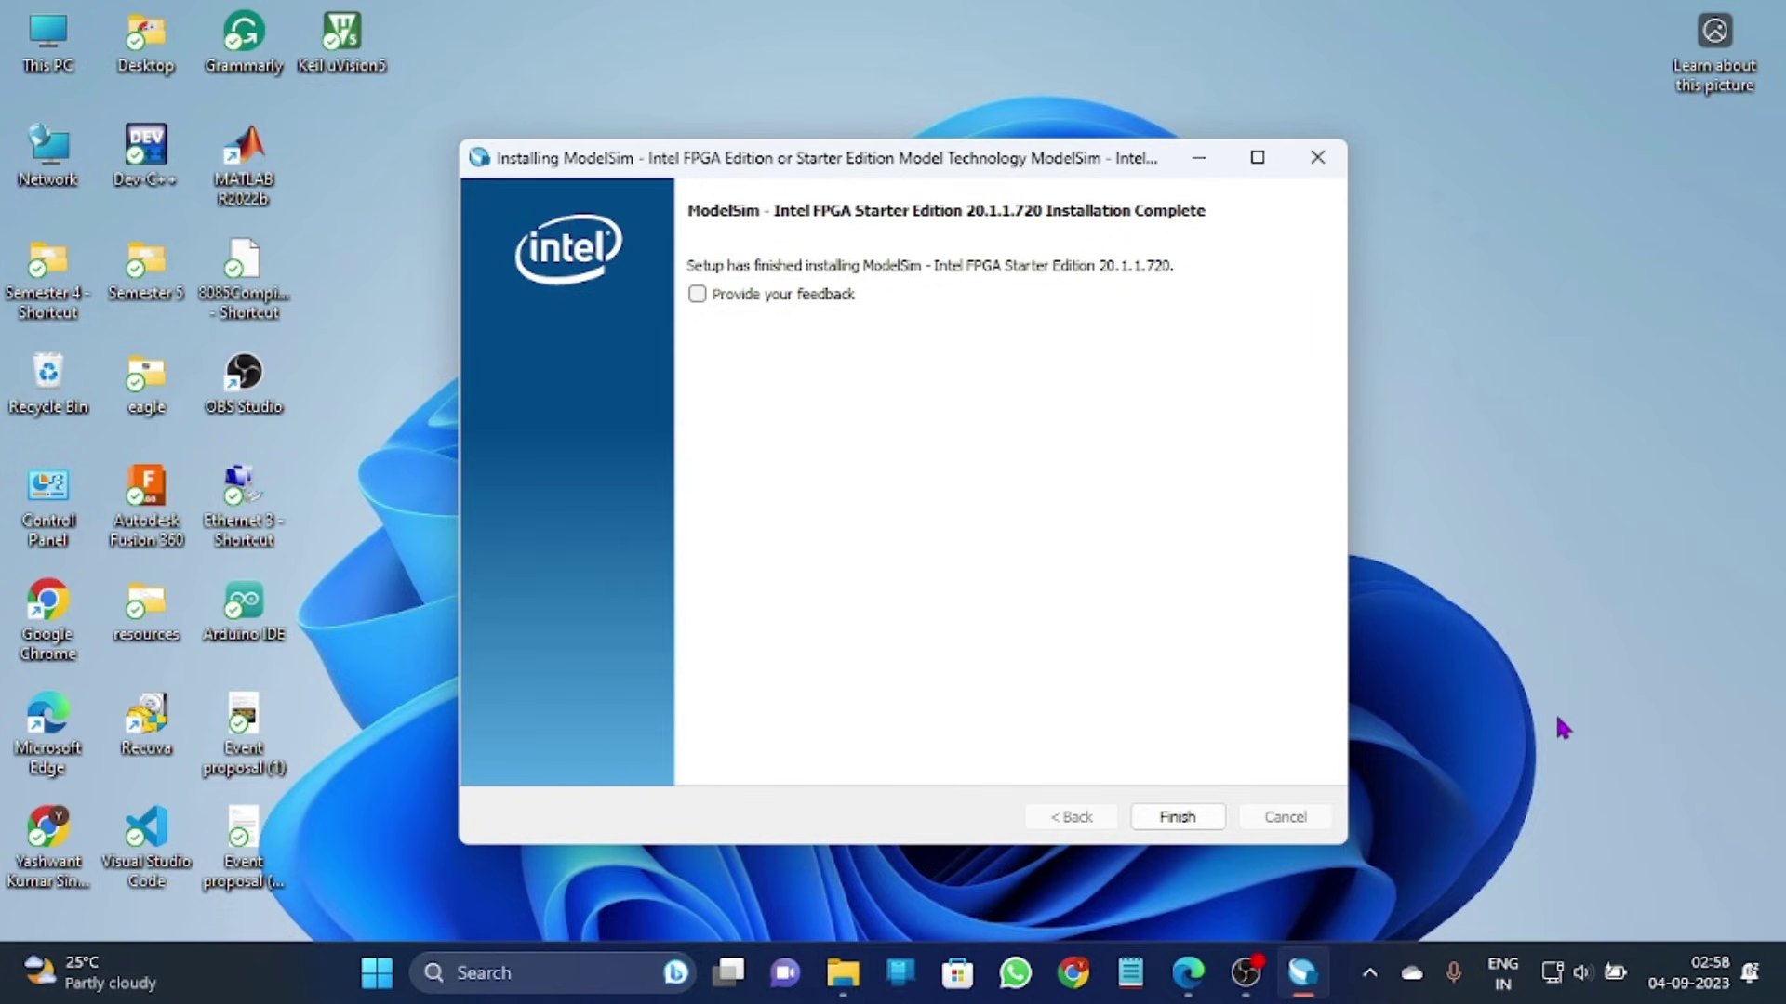
- Finish the ModelSim installer wizard
click(1176, 816)
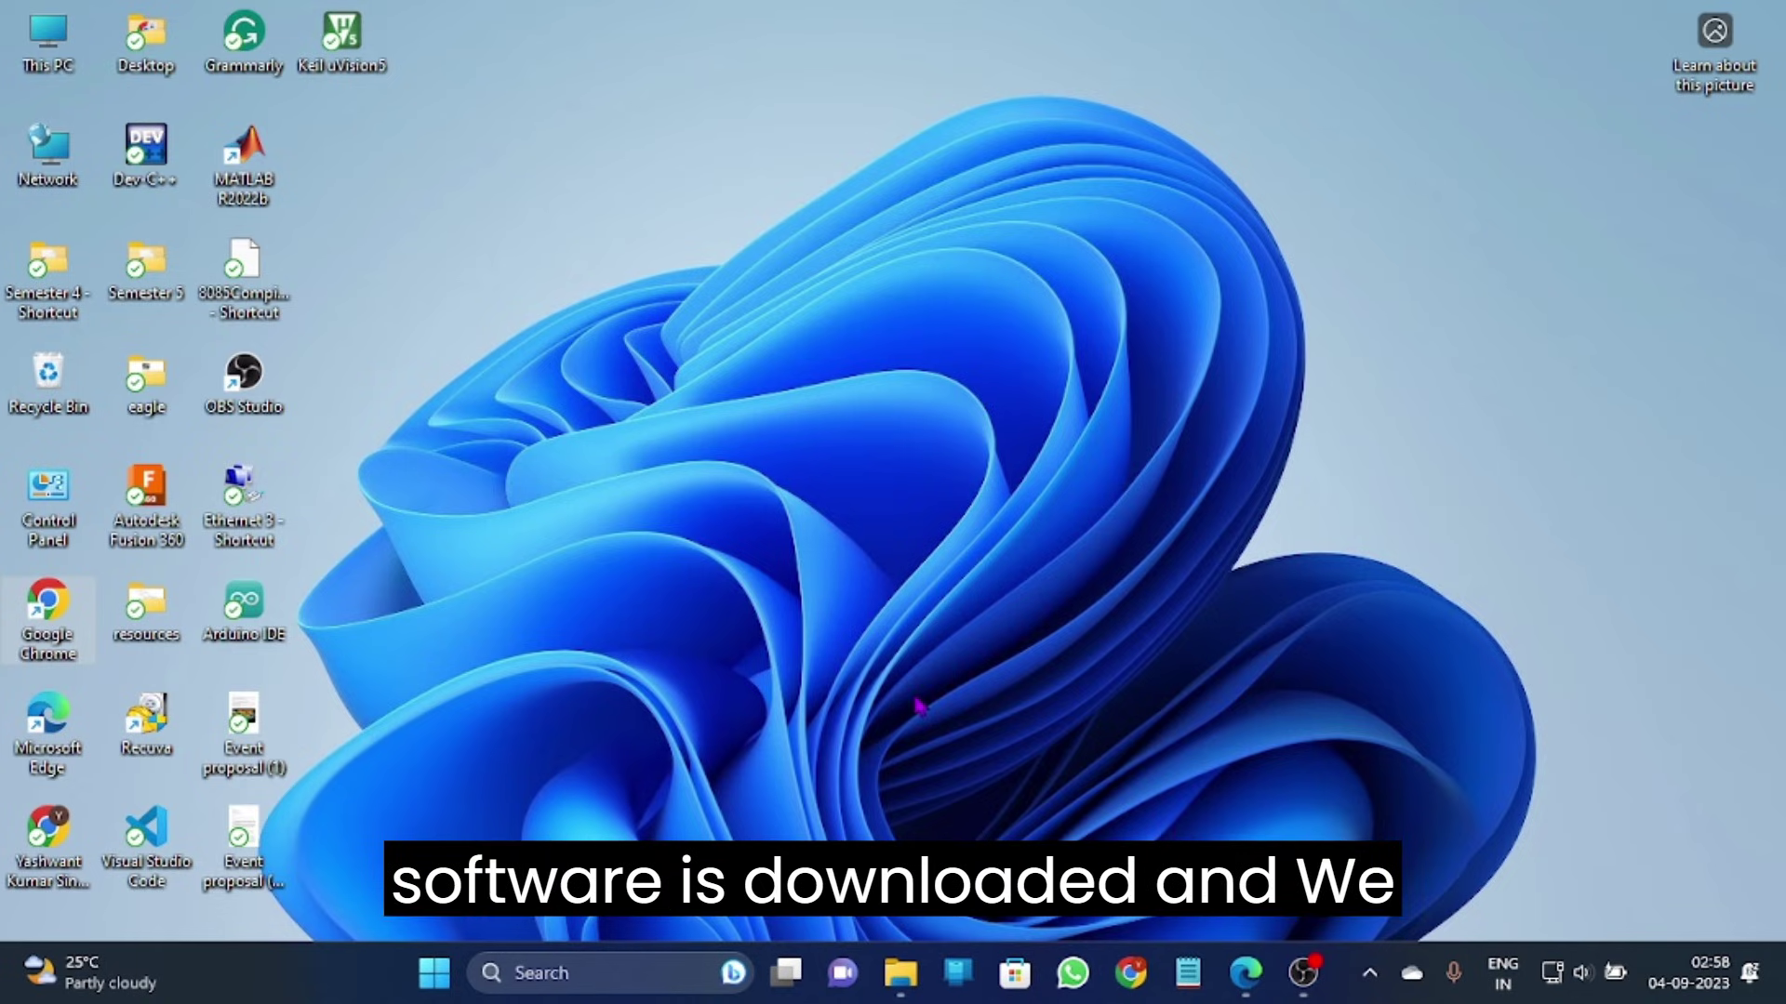
- Search the Start menu for 'mode' and launch ModelSim - Intel FPGA Starter Edition
click(428, 975)
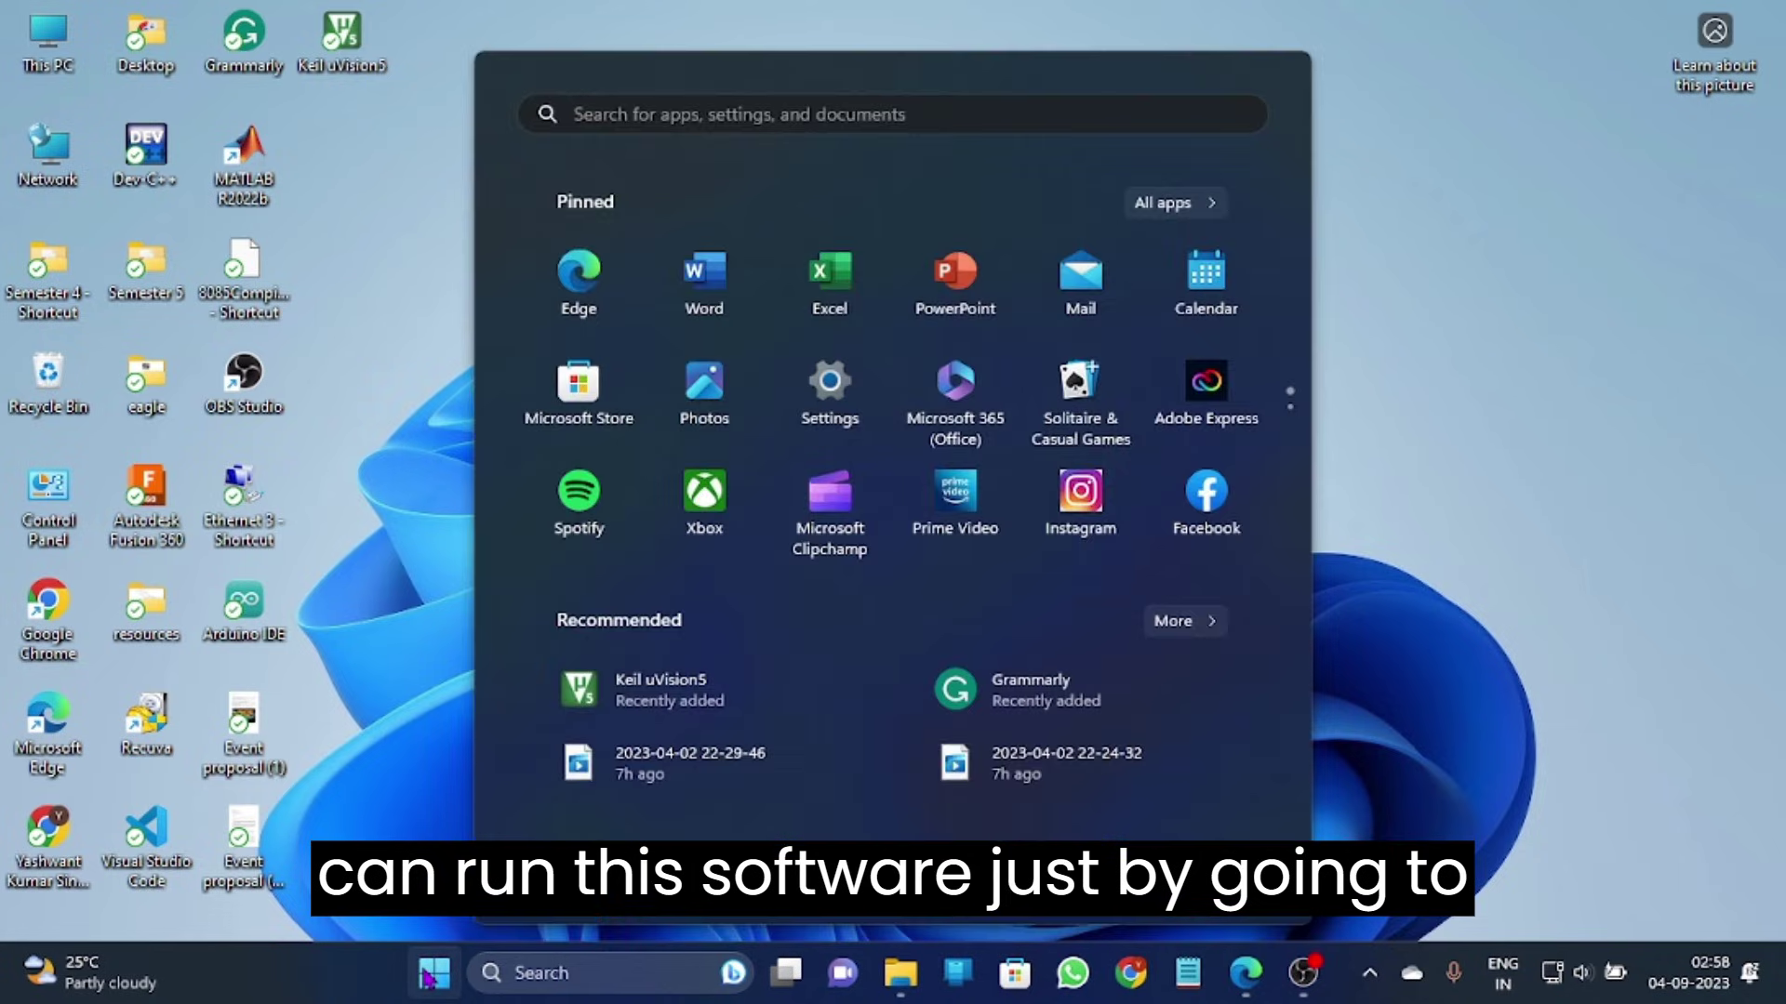
click(699, 109)
text(mode)
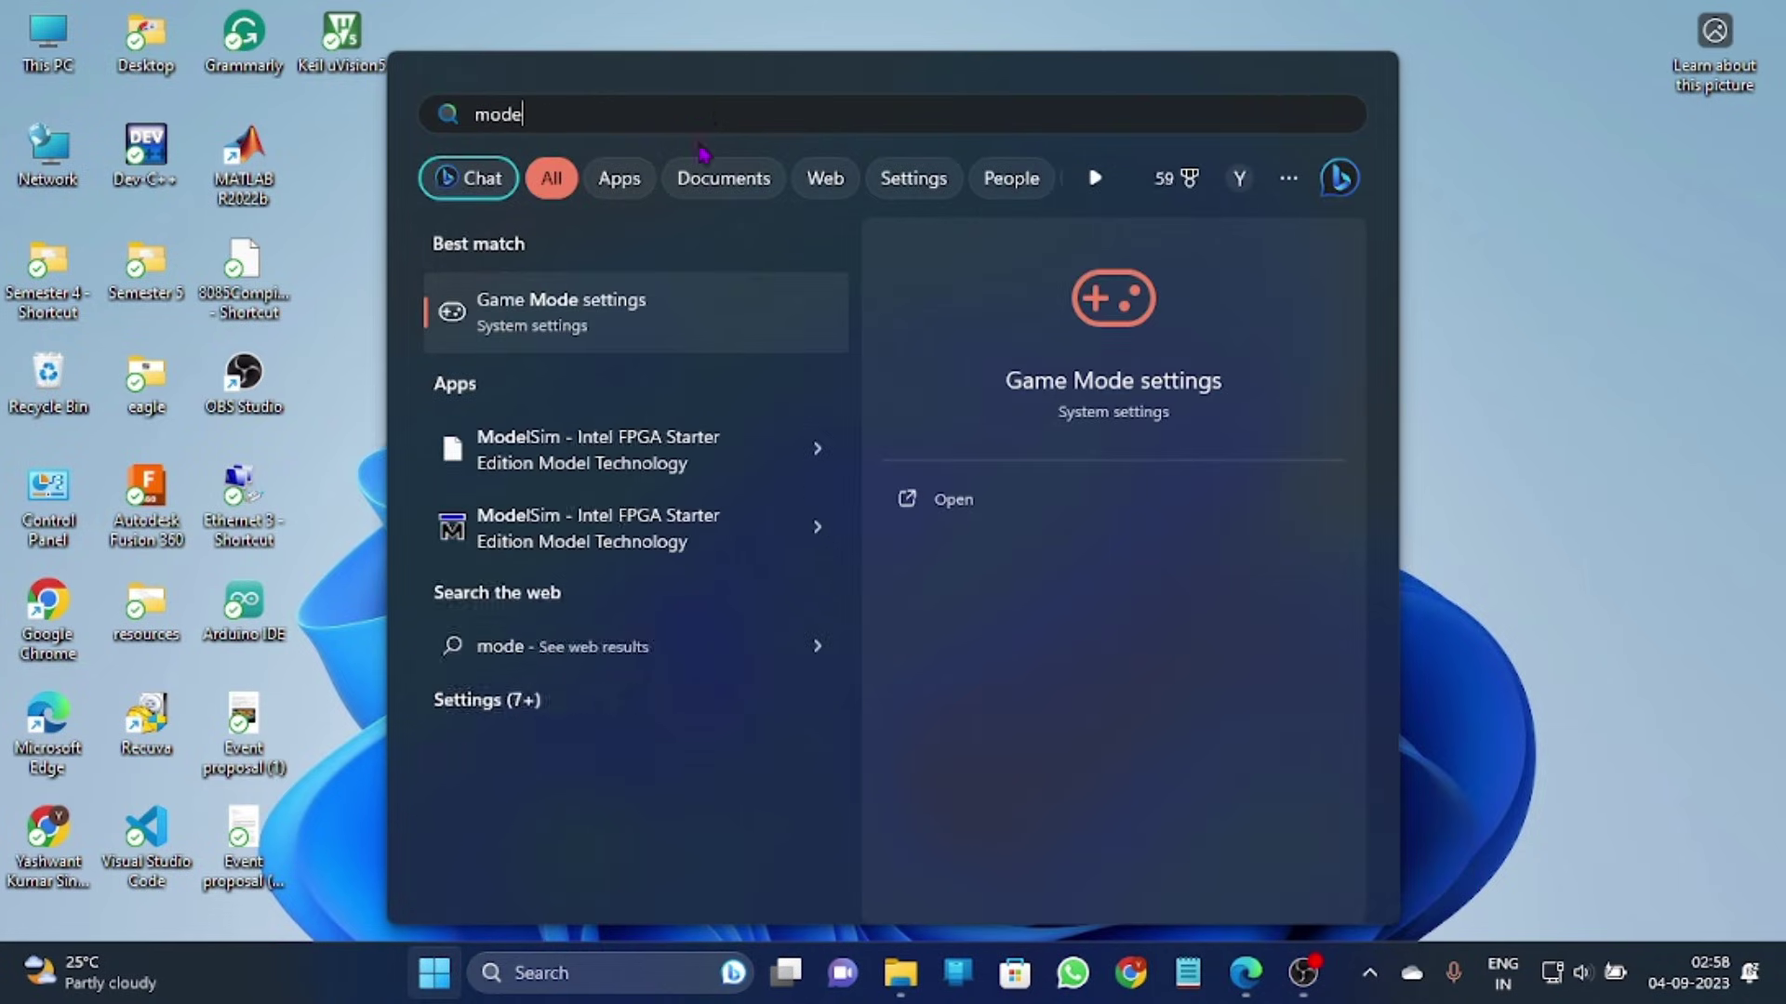
click(655, 544)
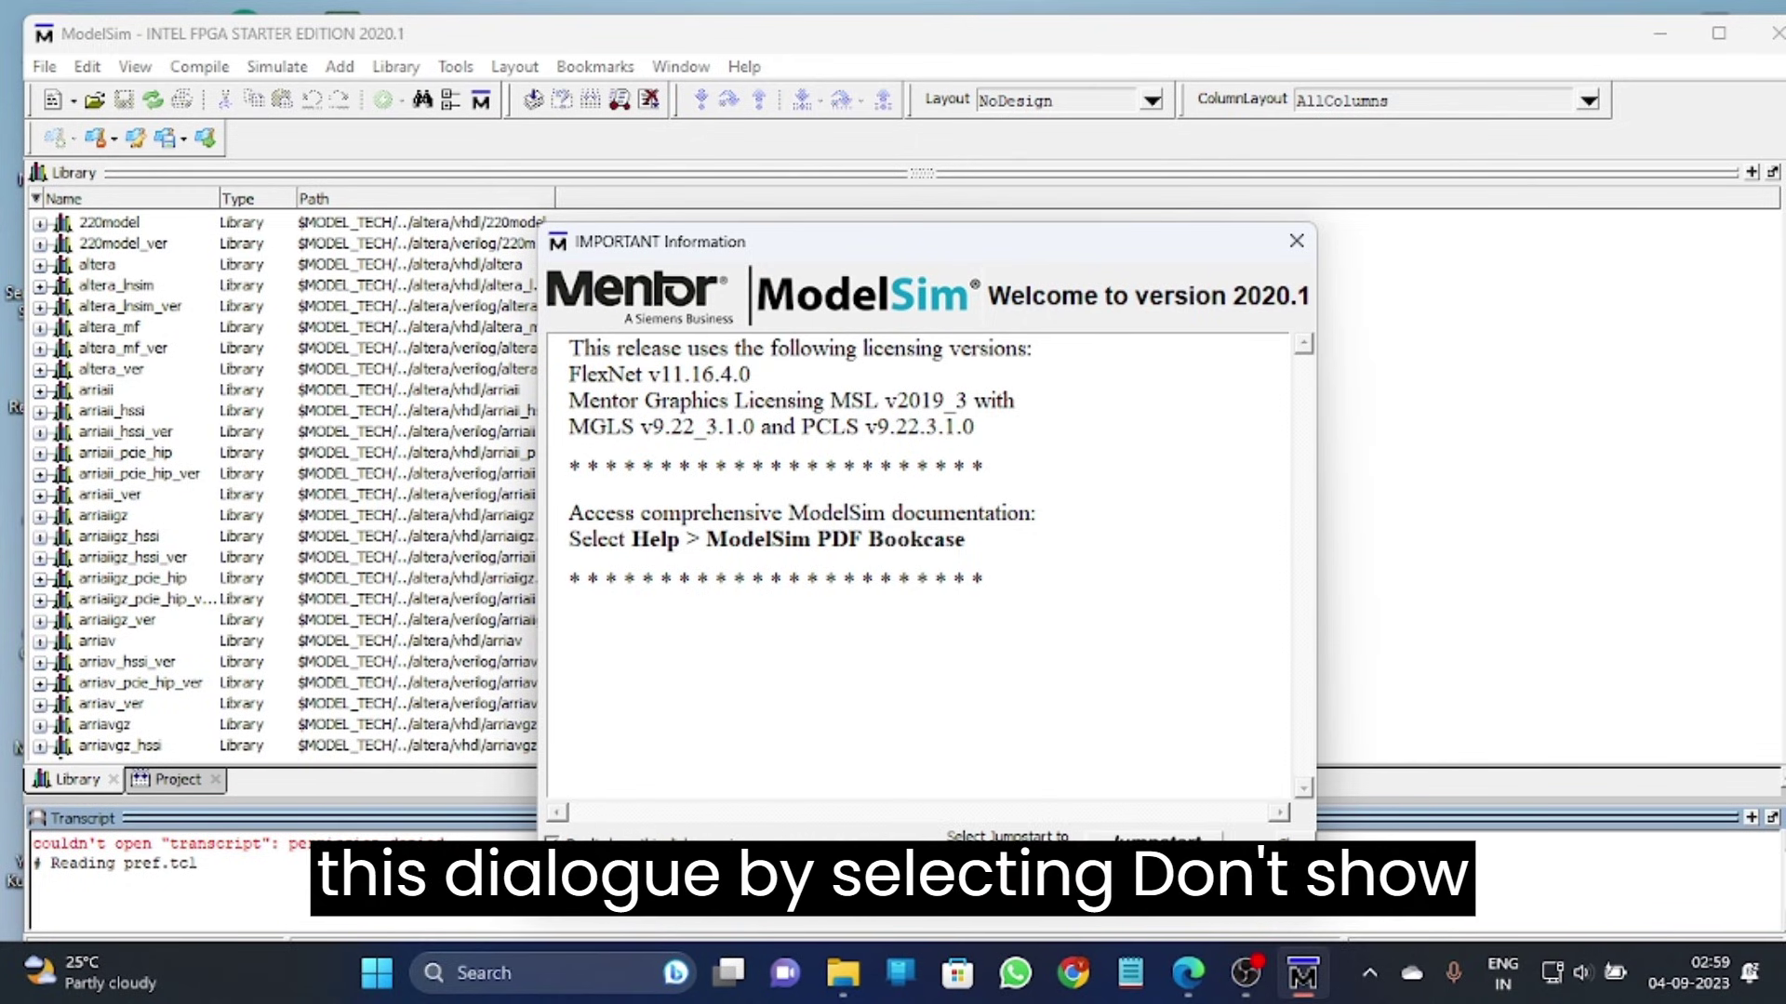
- Close the IMPORTANT Information notice to reveal the Welcome to ModelSim dialog
click(1153, 836)
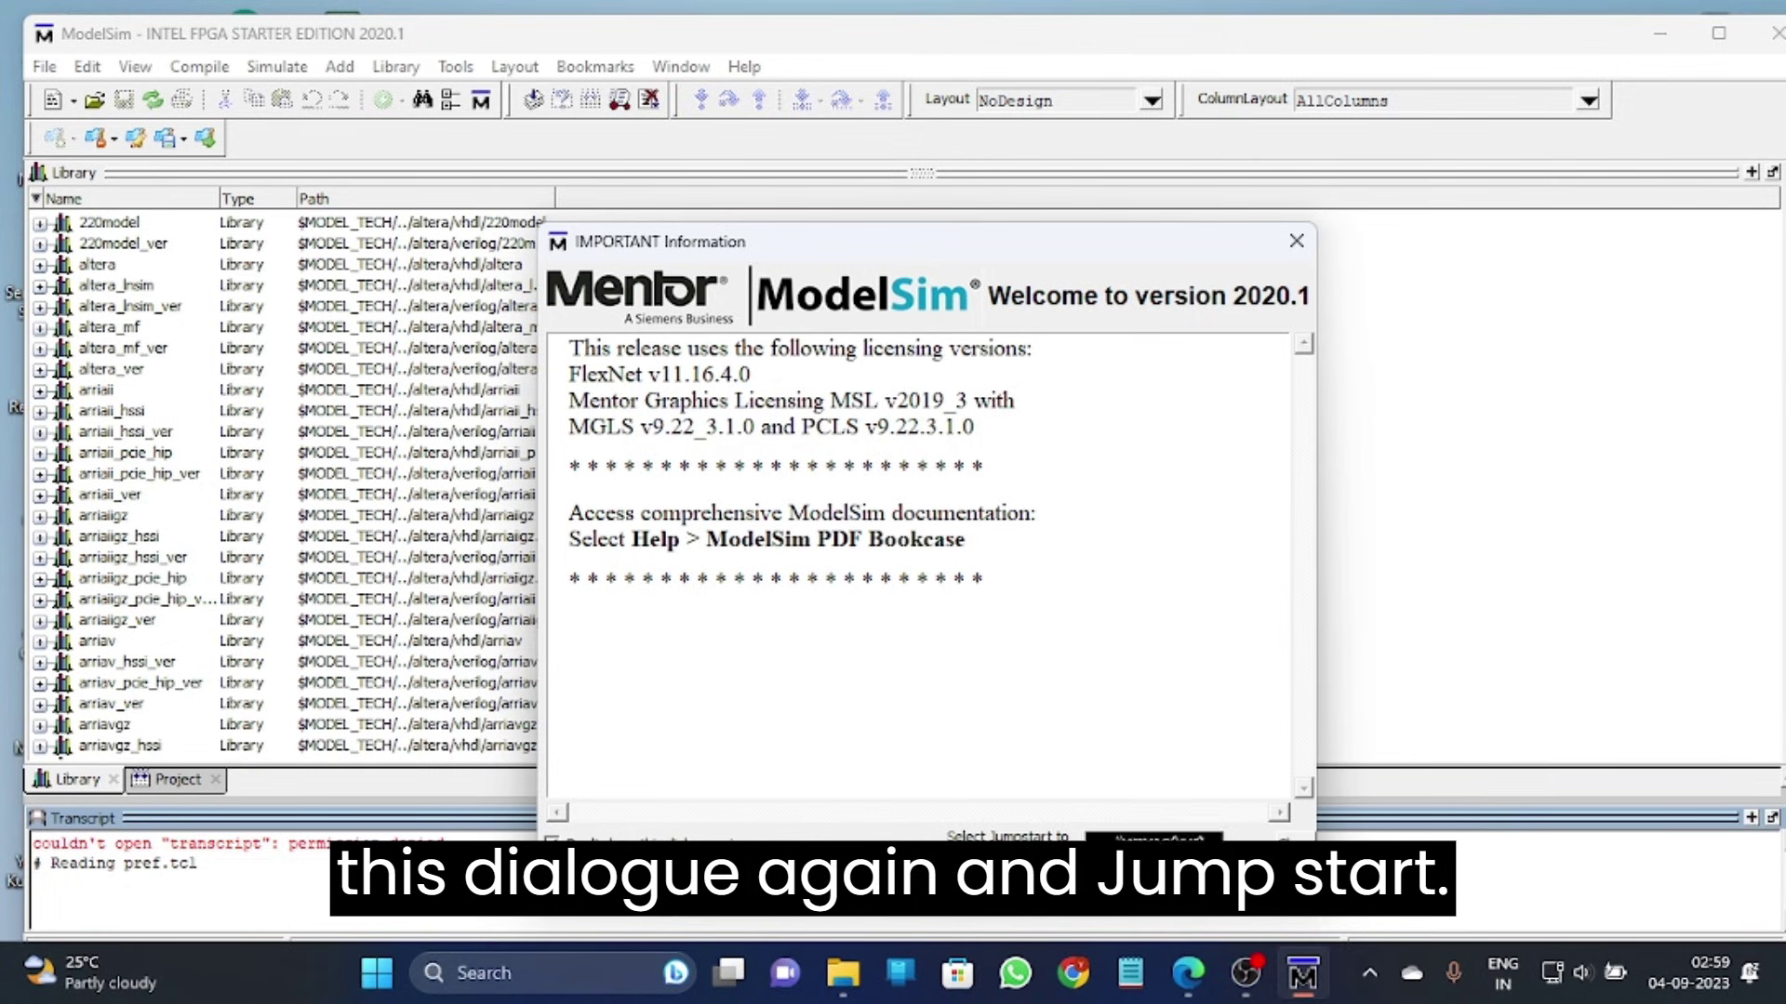